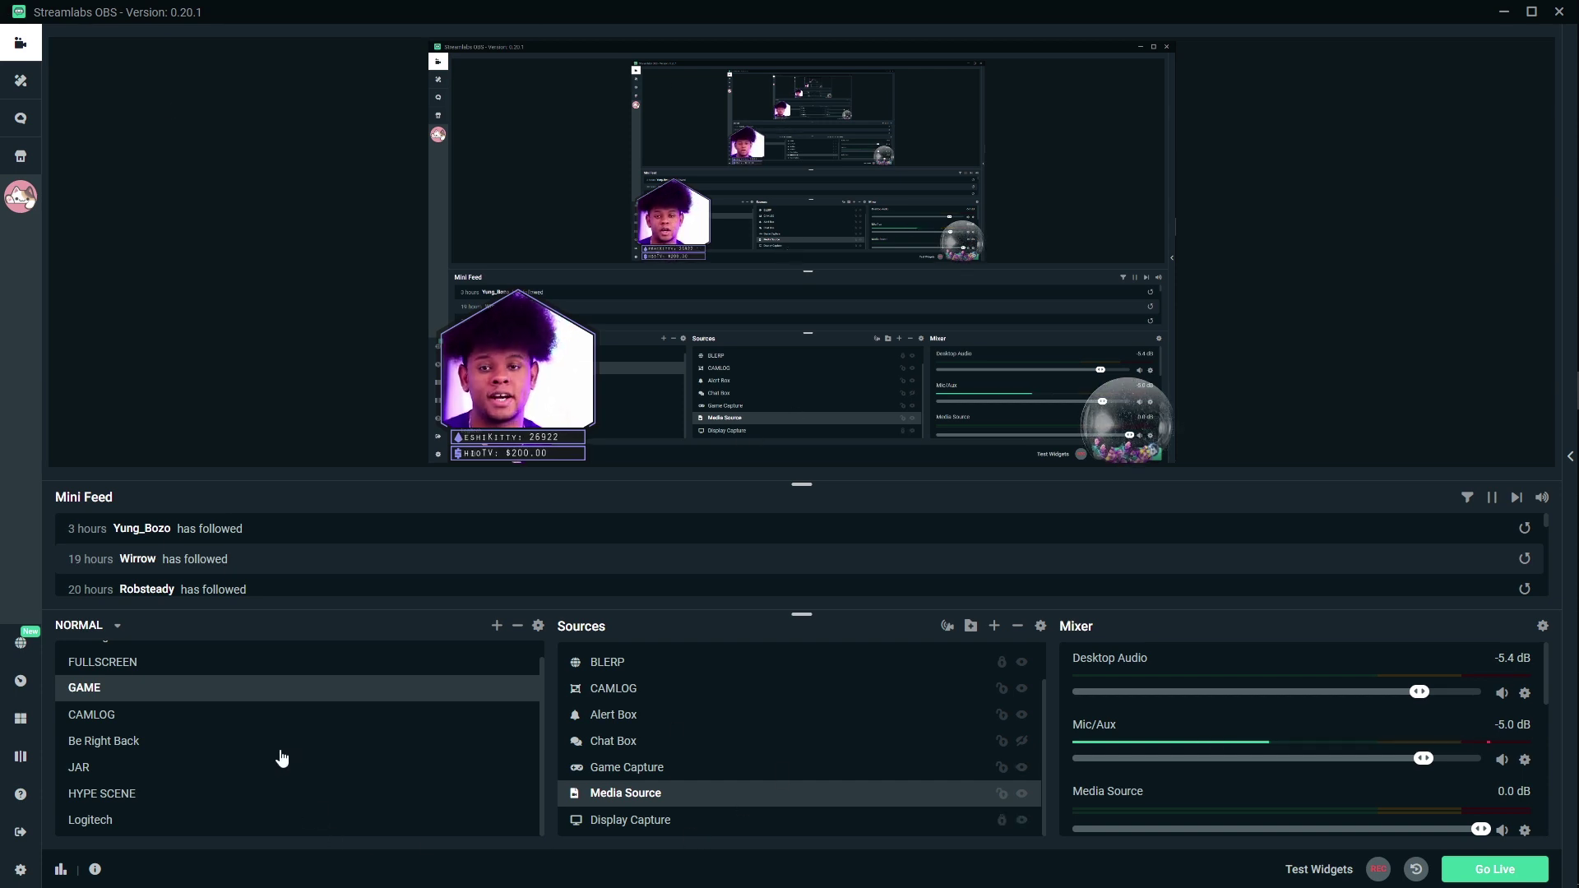
# Edit the Global Transition and change its type from Slide to Stinger
pyautogui.click(538, 630)
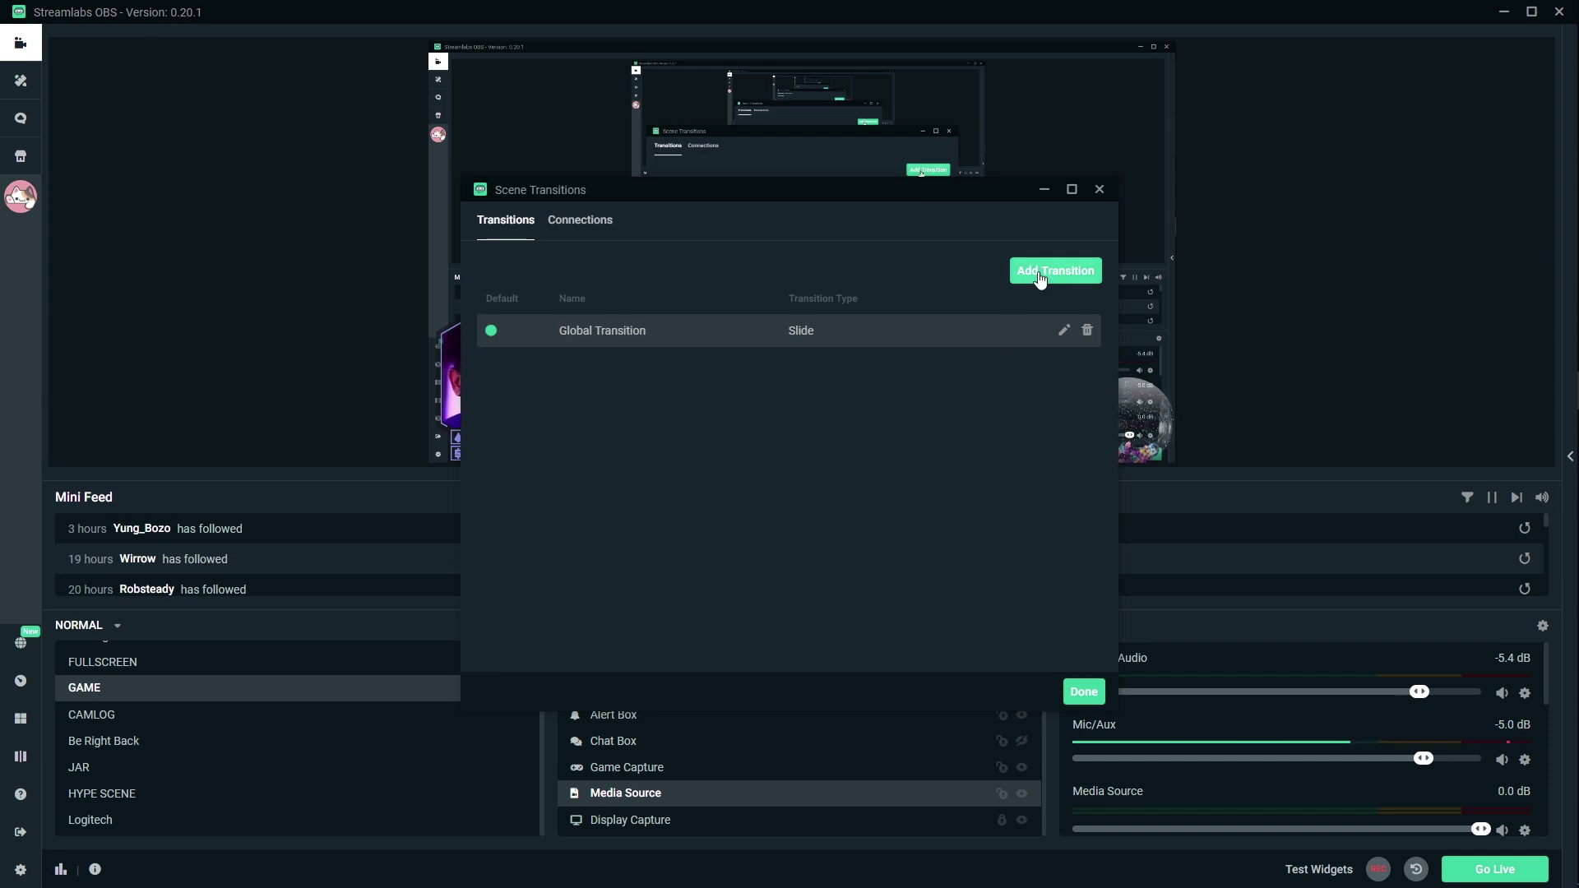
pyautogui.click(1064, 331)
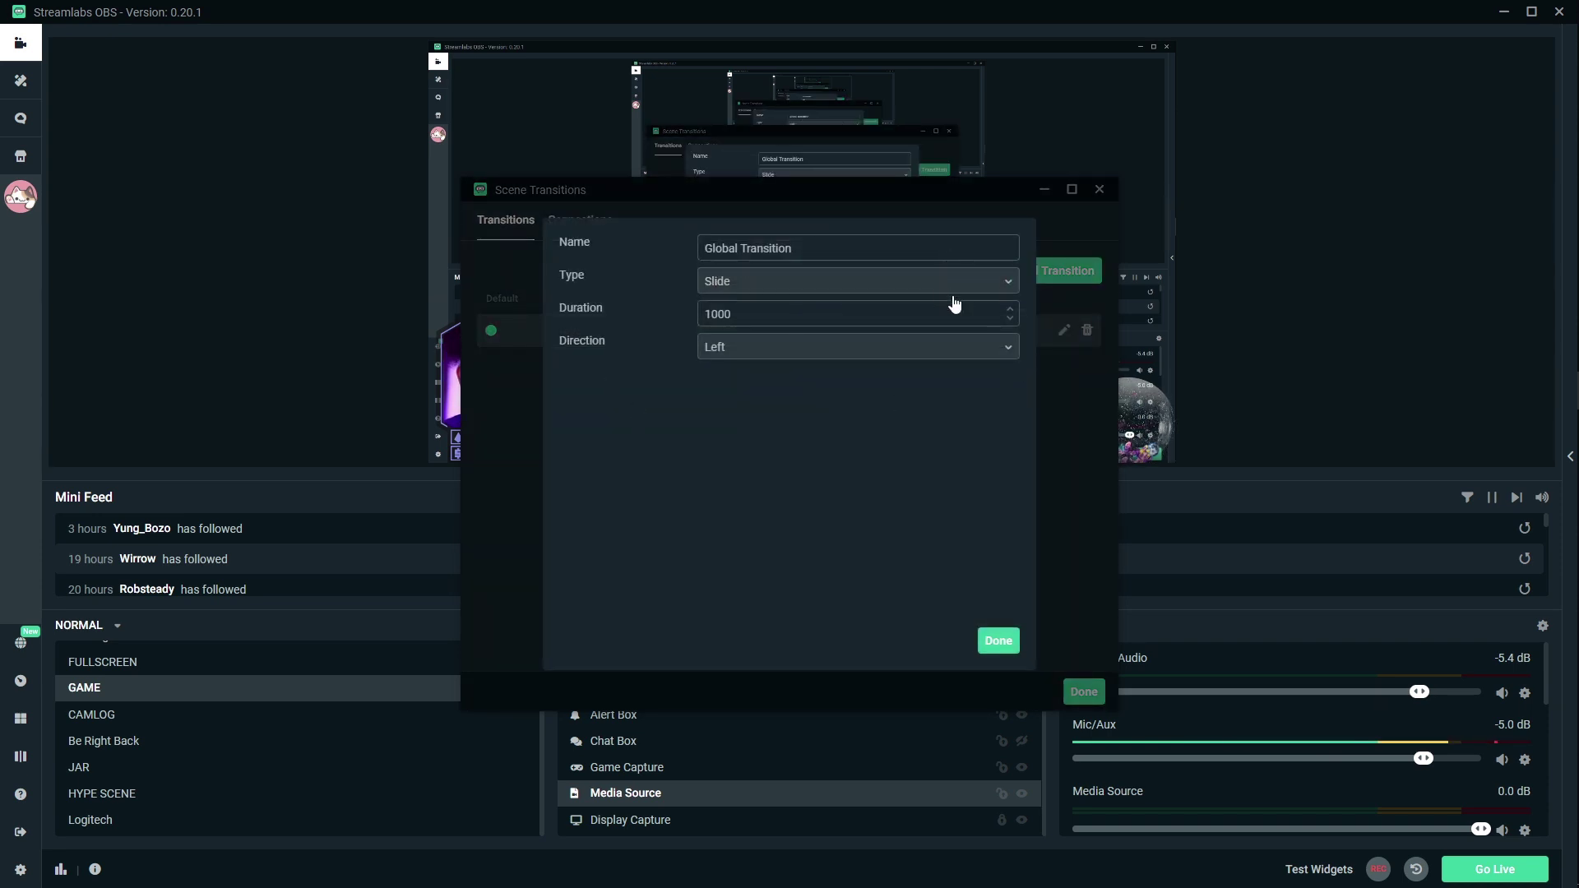
pyautogui.click(1005, 283)
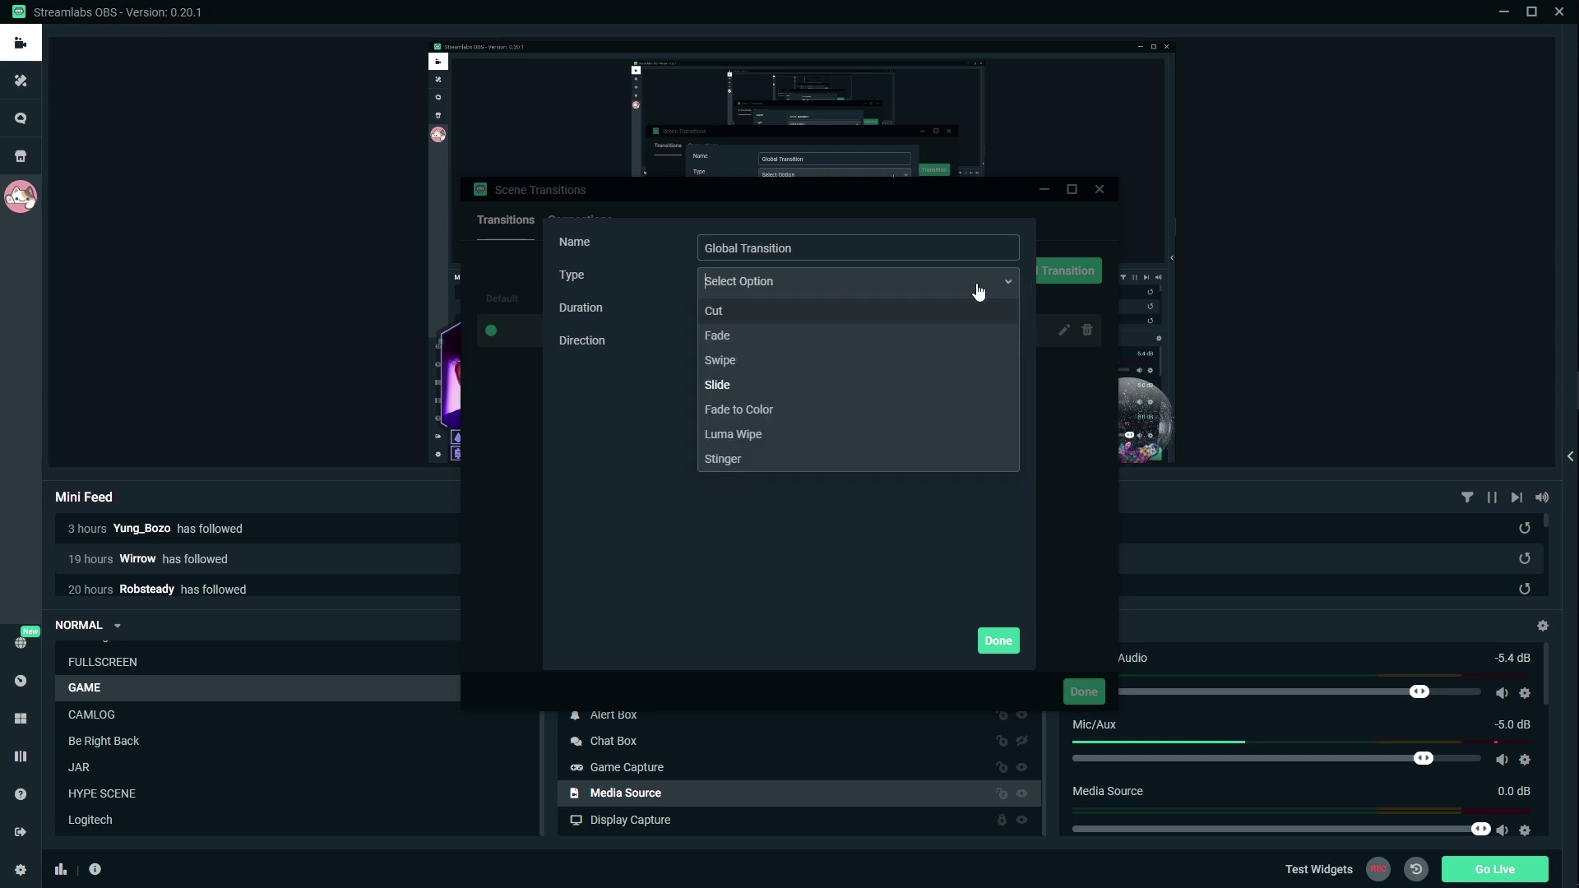
pyautogui.click(744, 468)
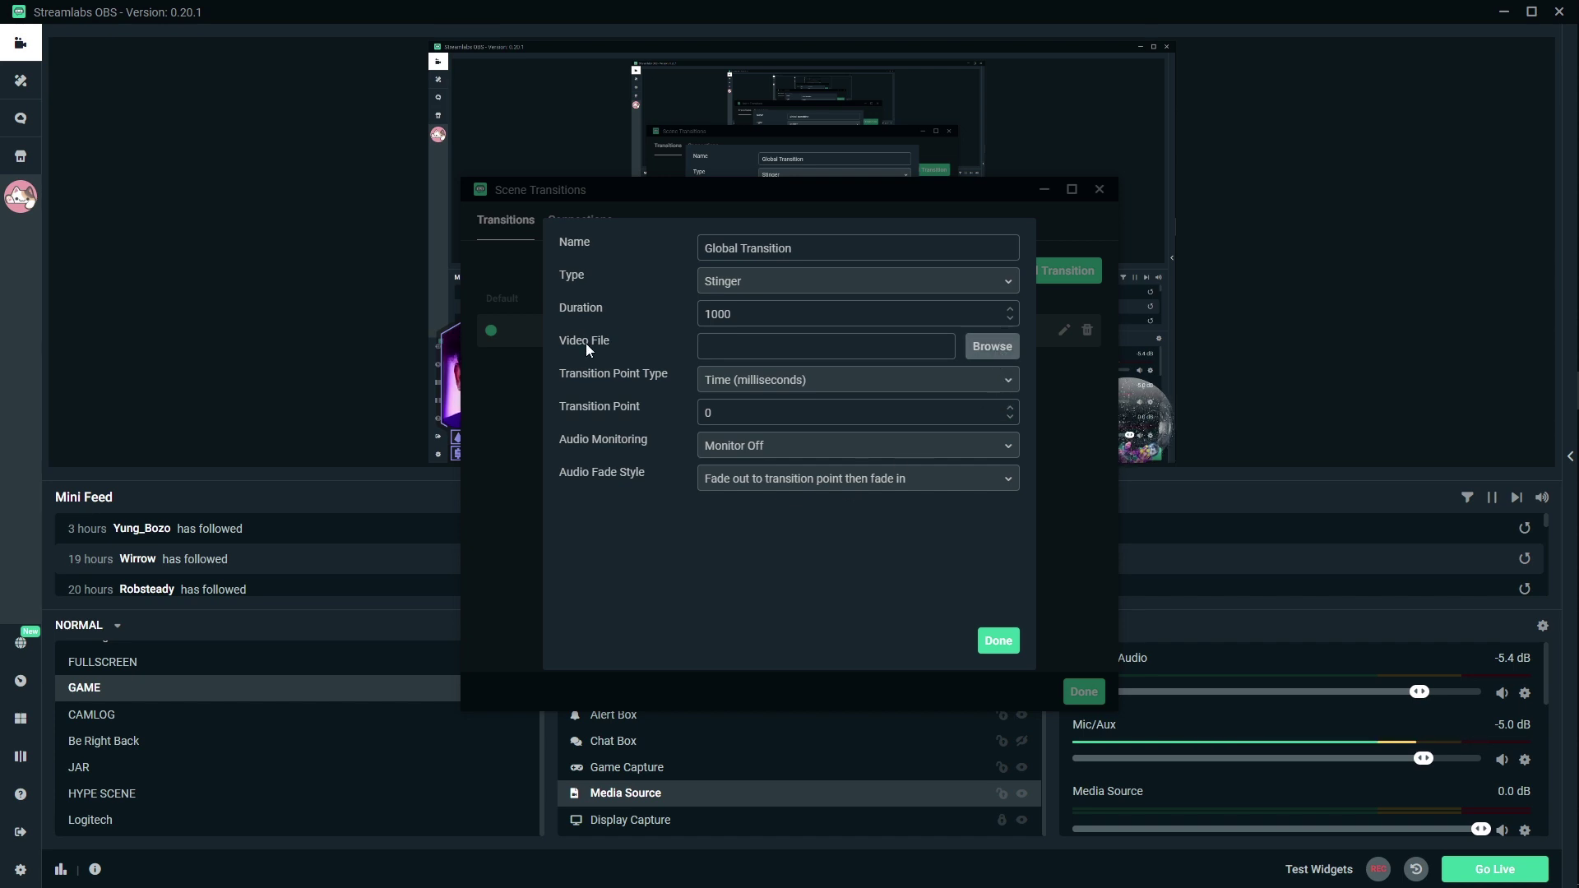
# Browse to the Transition 3 webm folder for the stinger video, then switch to the browser
pyautogui.click(991, 346)
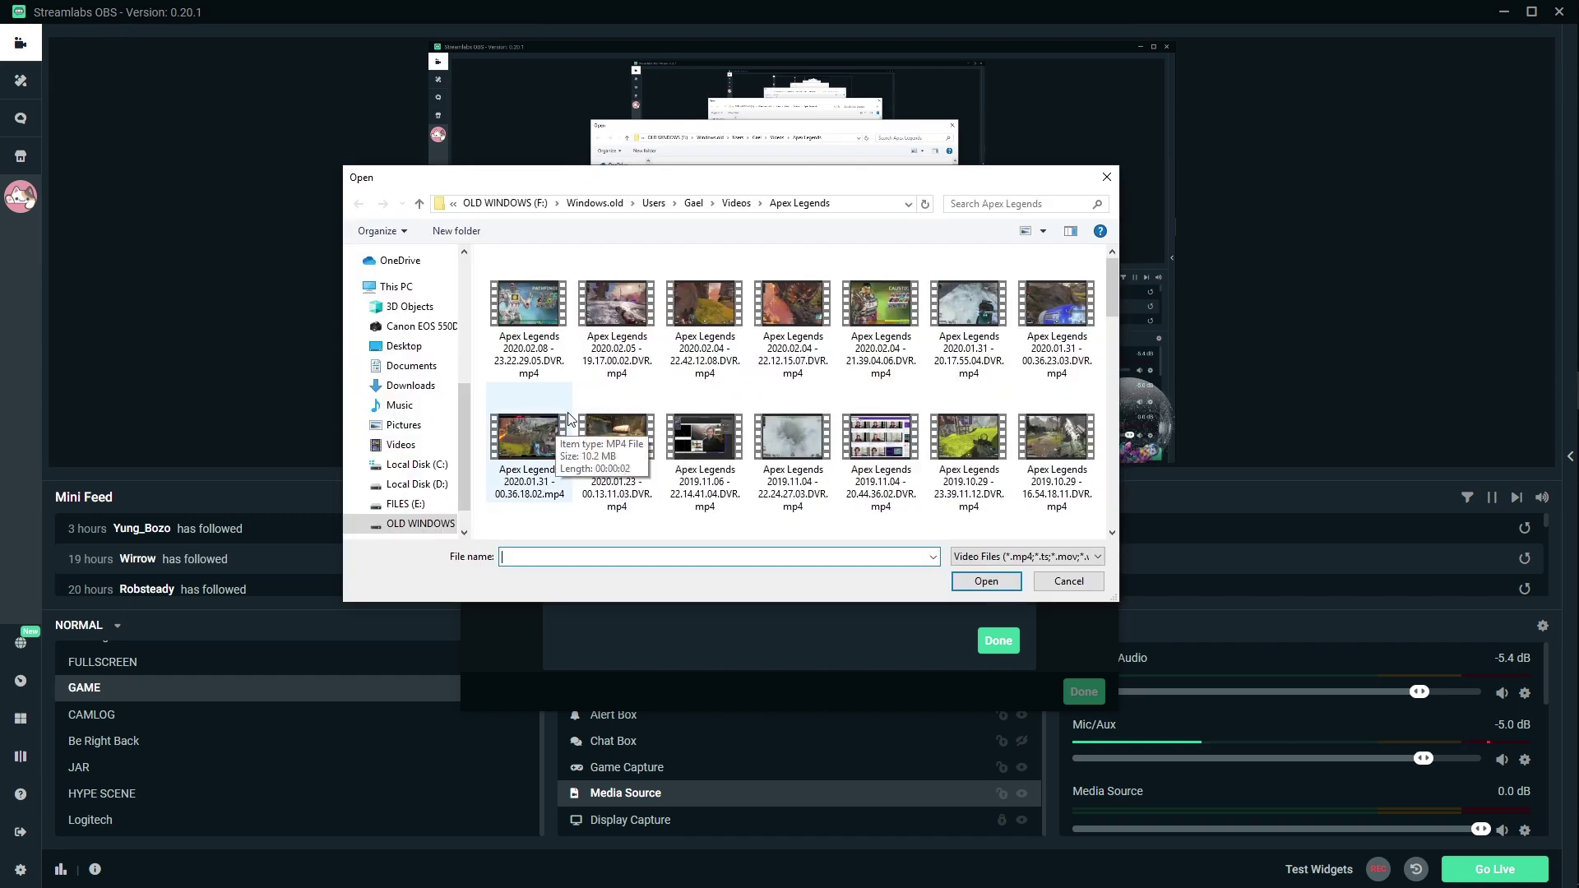
pyautogui.click(395, 398)
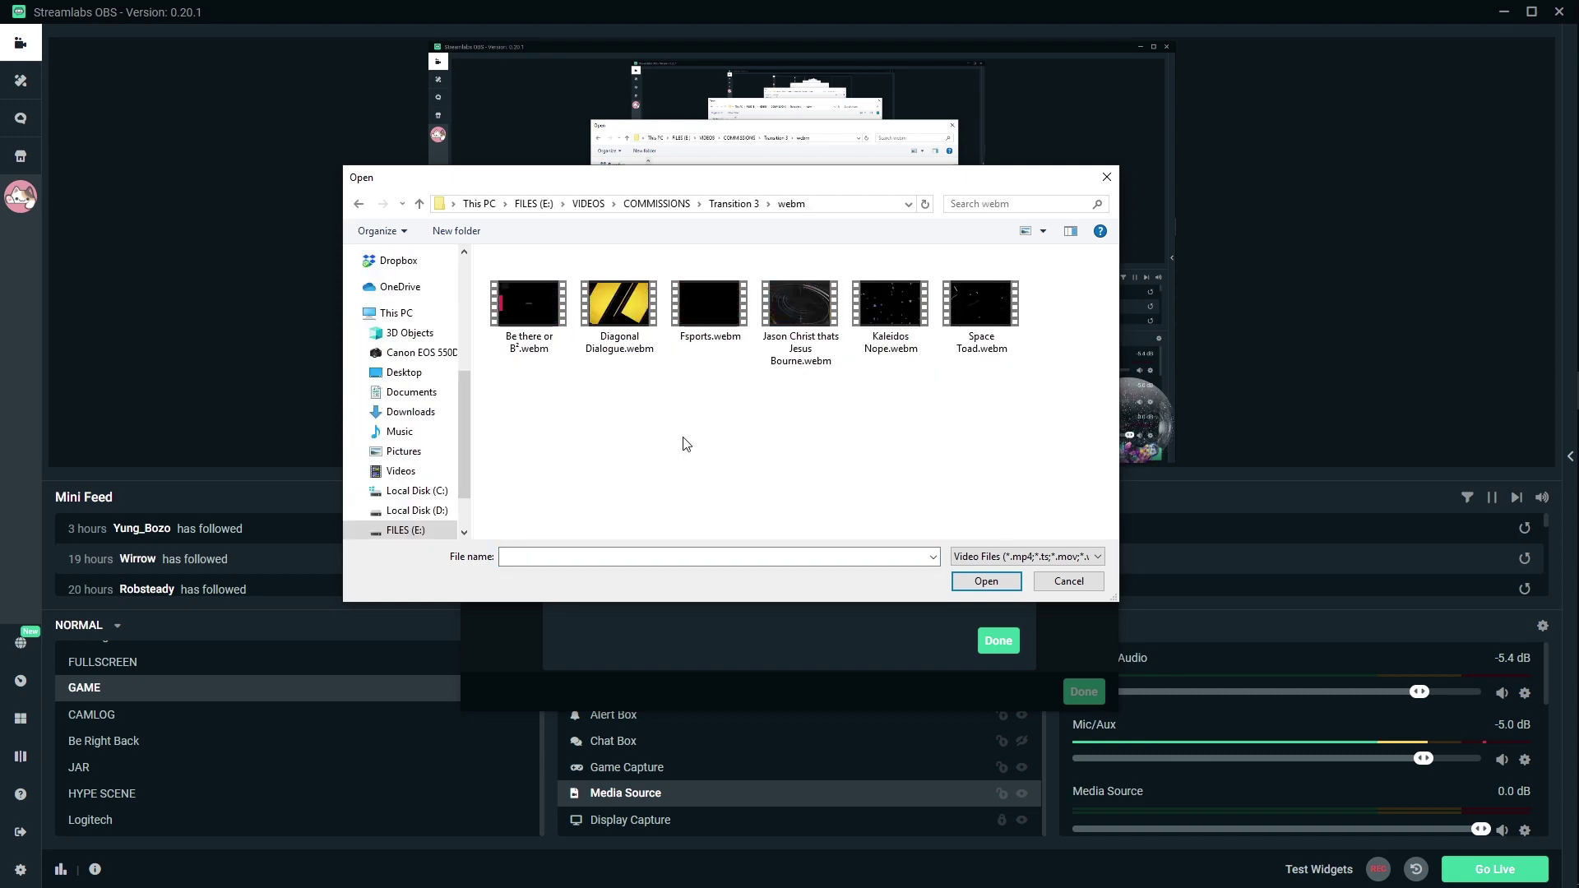
pyautogui.hotkey('alt', 'Tab')
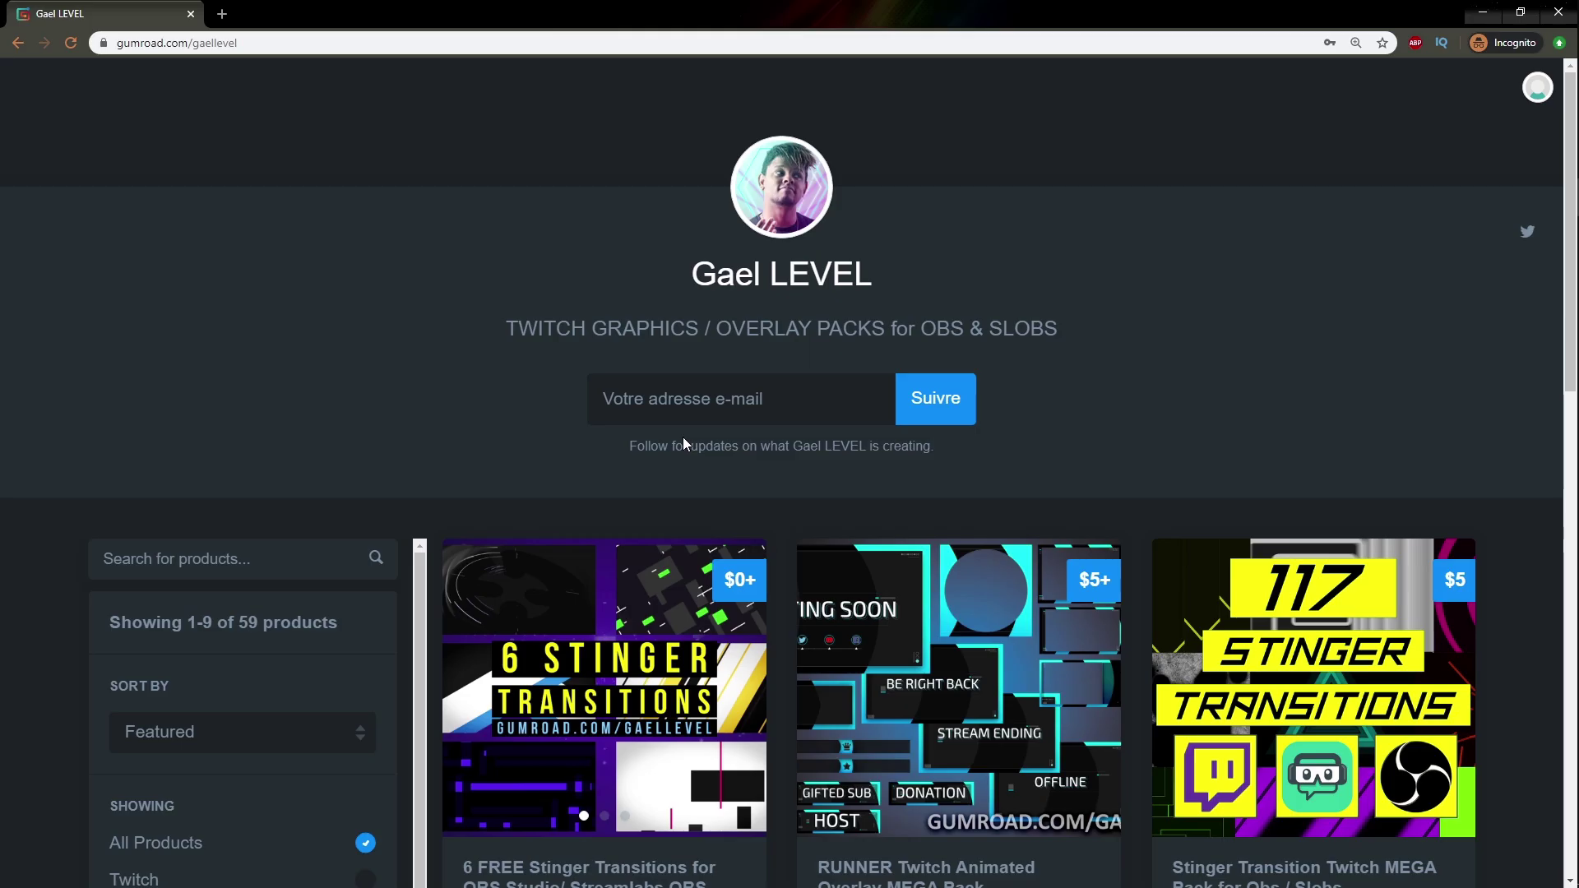
# Scroll the Gumroad store and open the '6 FREE Stinger Transitions' product page
pyautogui.scroll(-4, 430, 247)
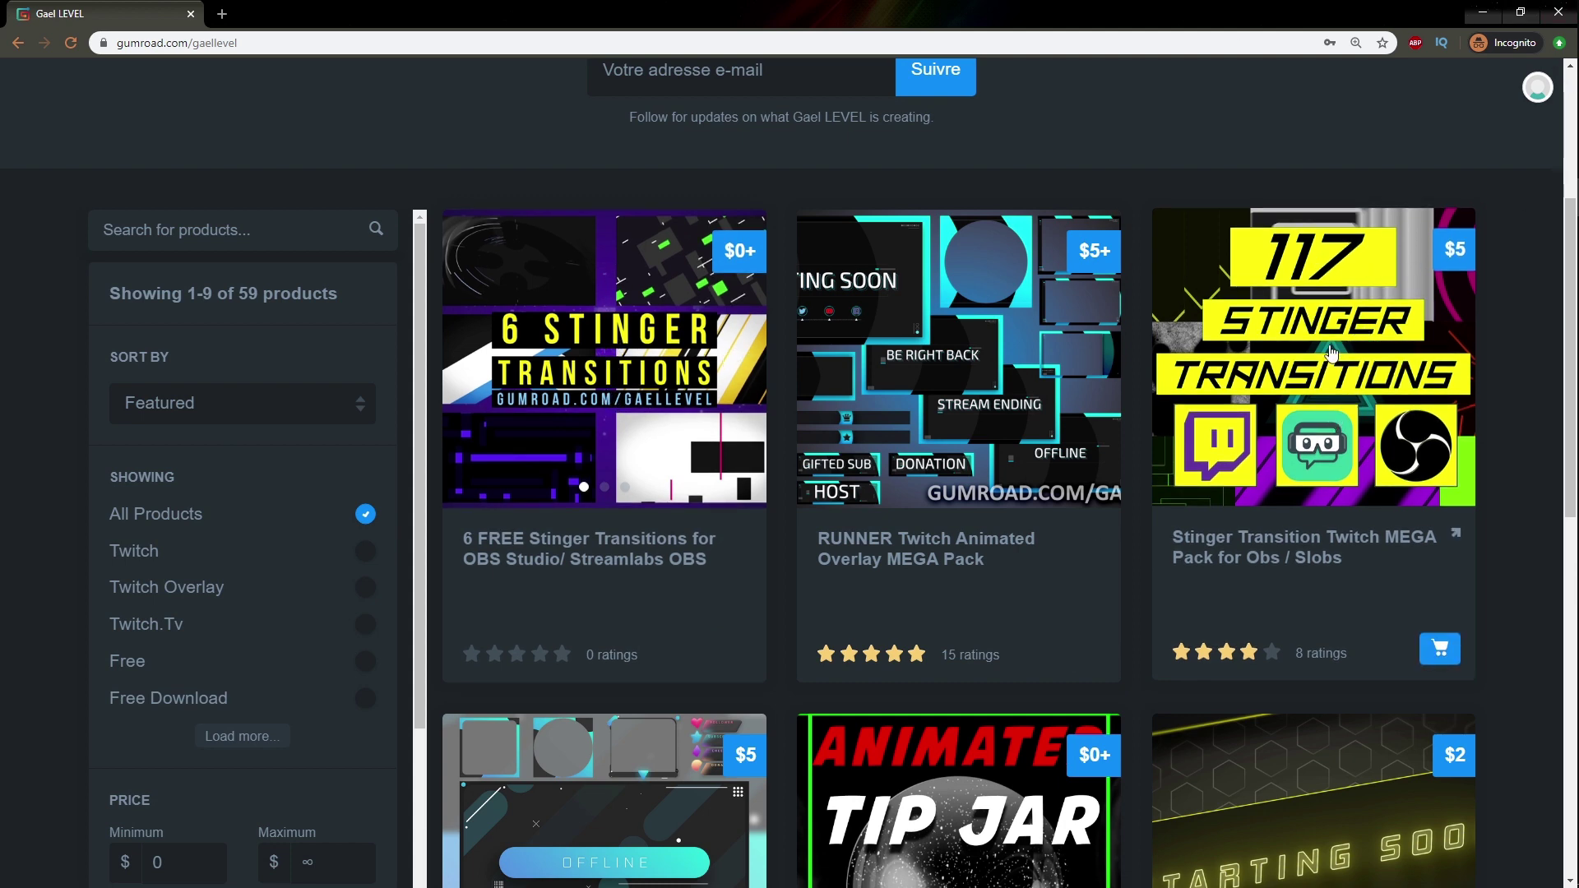
pyautogui.scroll(-15, 1333, 354)
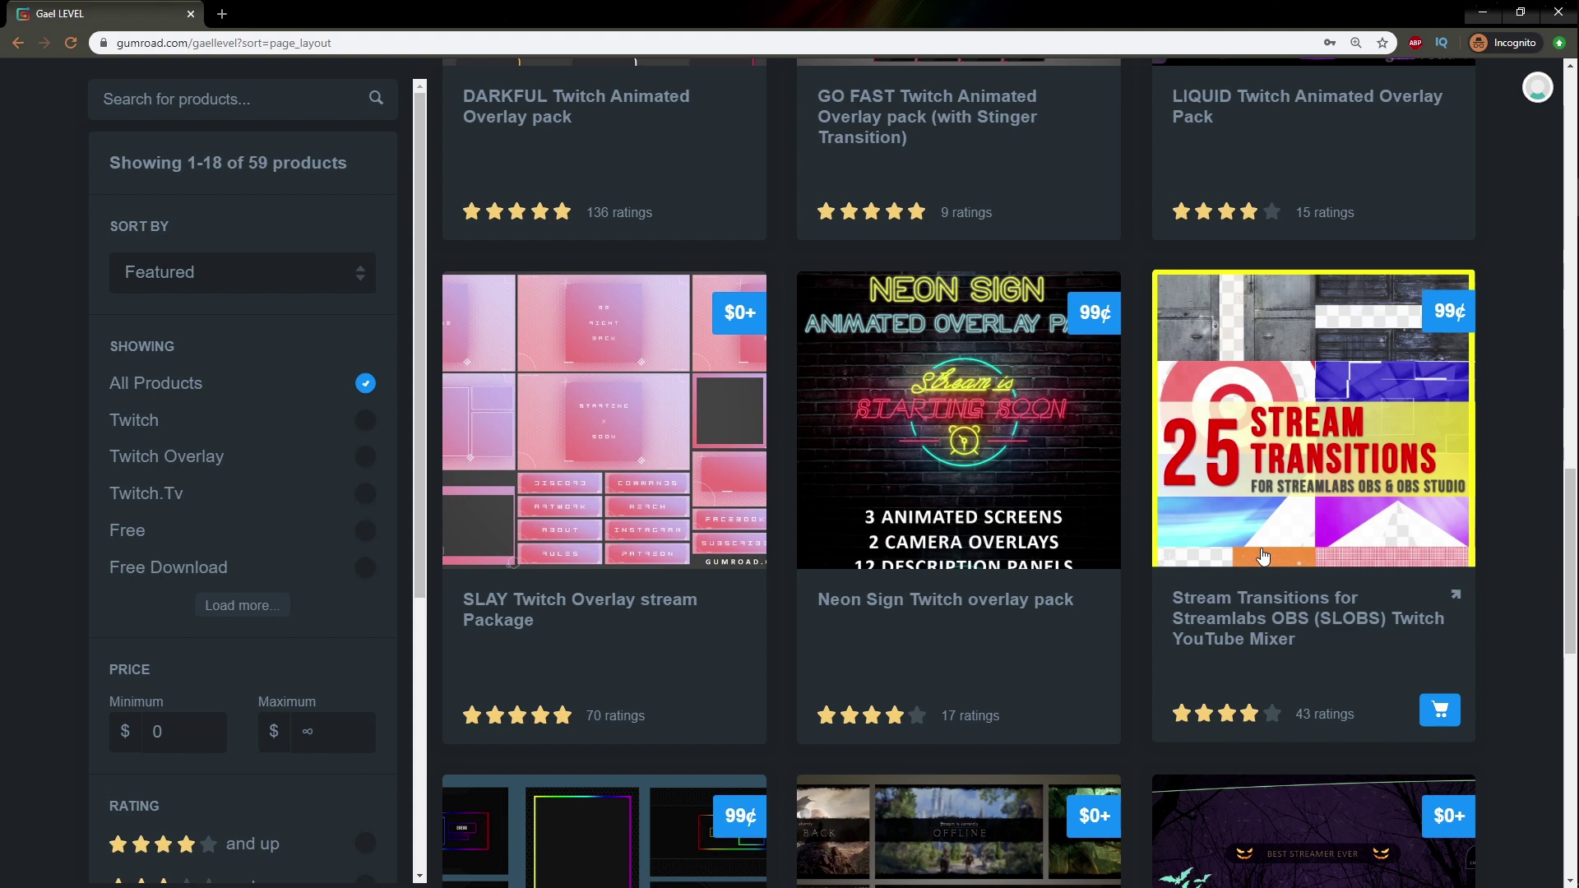
pyautogui.scroll(15, 1264, 557)
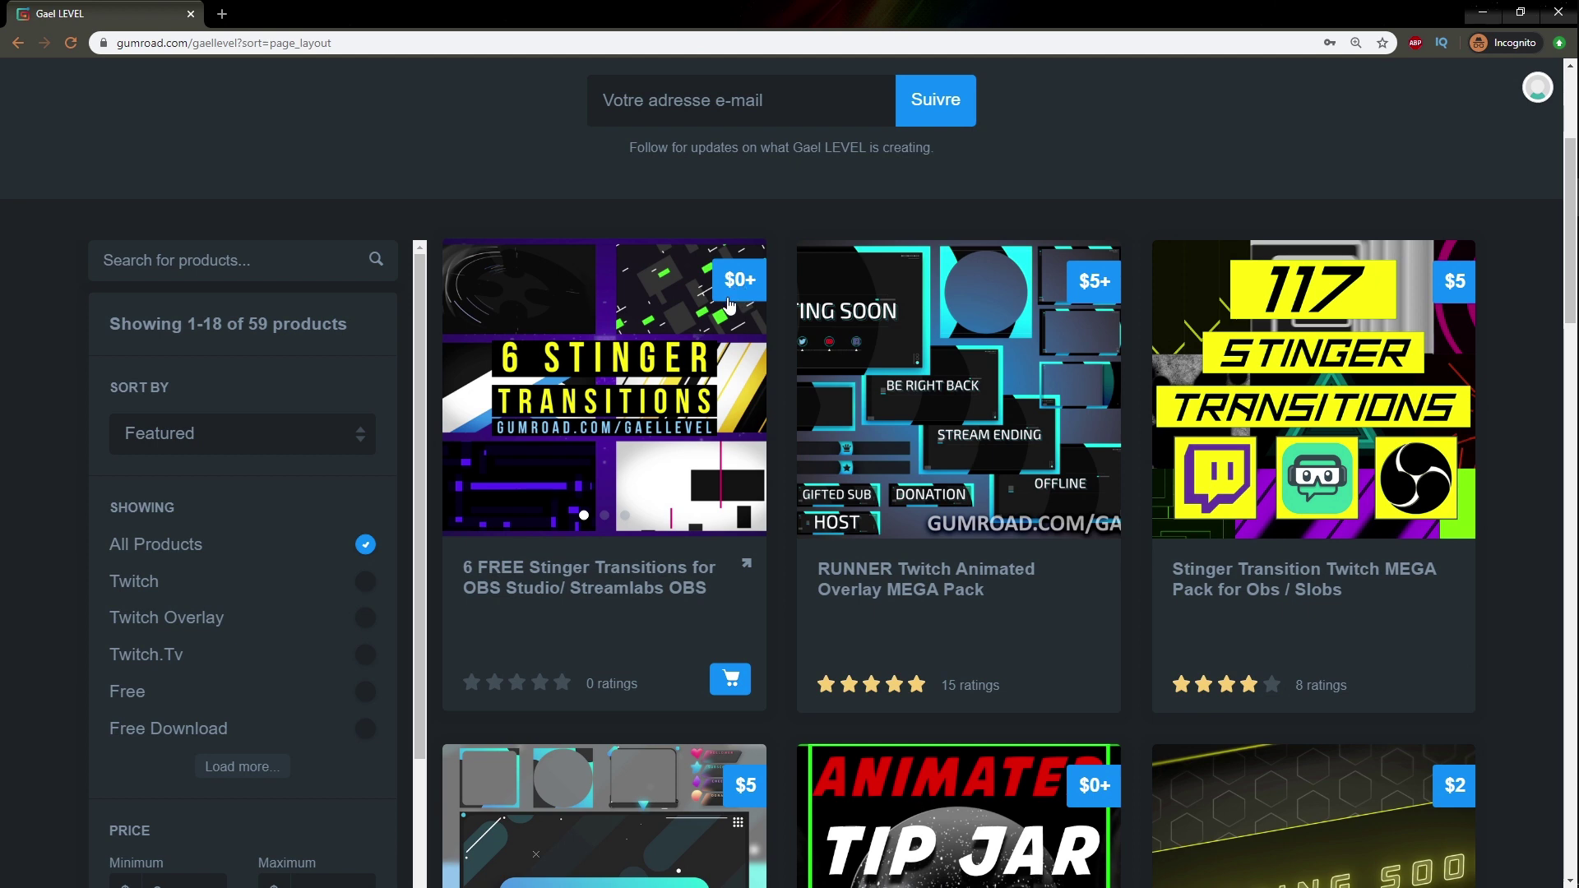
pyautogui.click(666, 331)
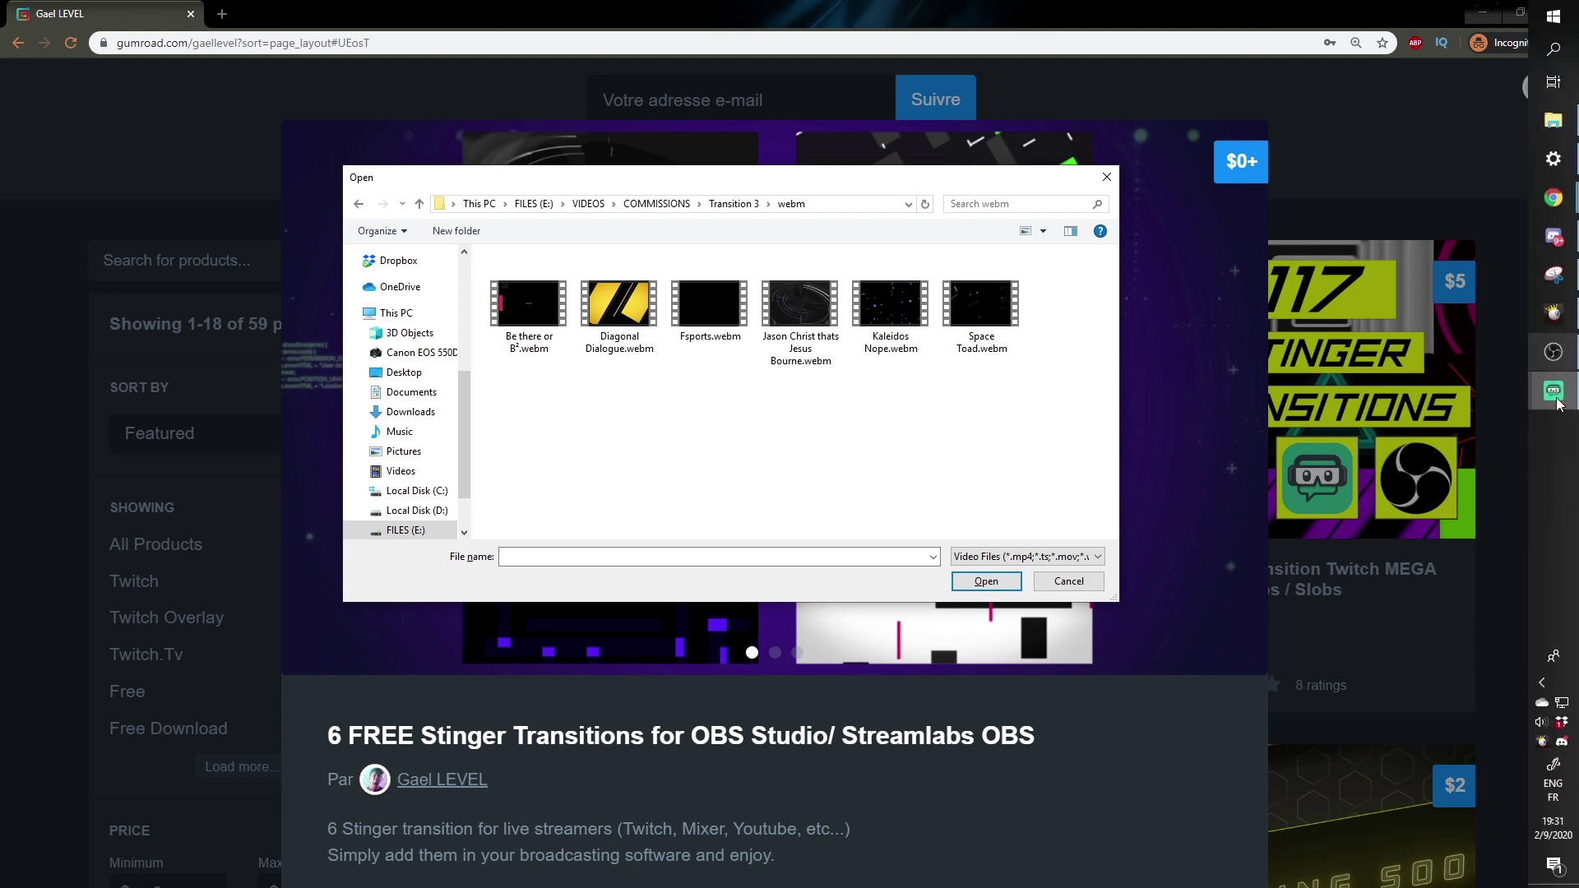
# Load Be there or B².webm as the stinger with 2200 ms duration and 1100 ms transition point, and save it
pyautogui.click(1554, 390)
pyautogui.click(529, 313)
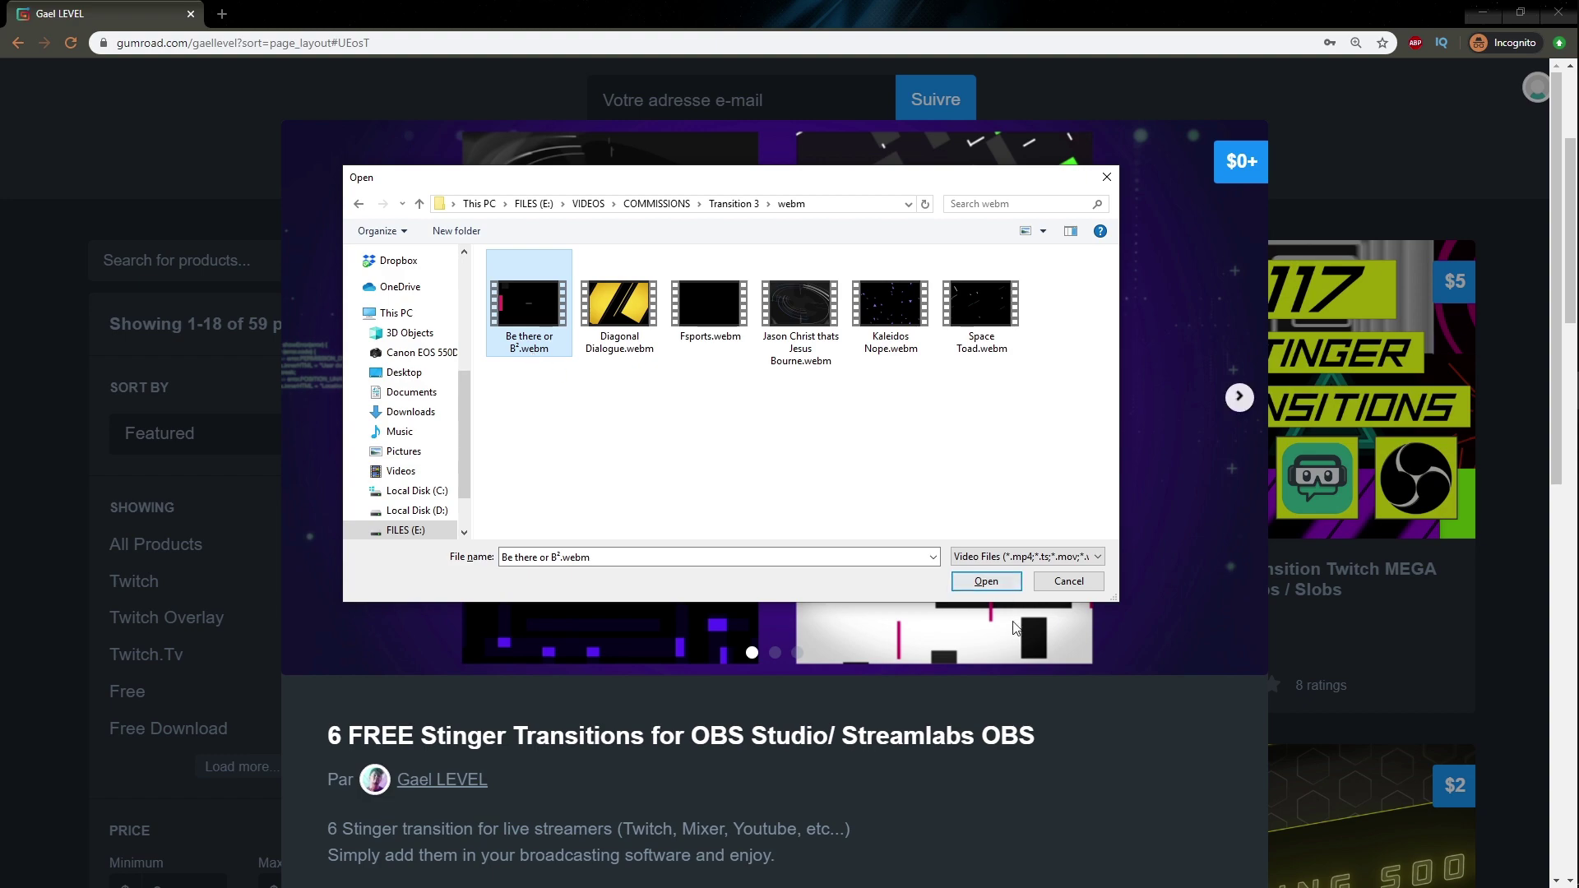
pyautogui.click(987, 581)
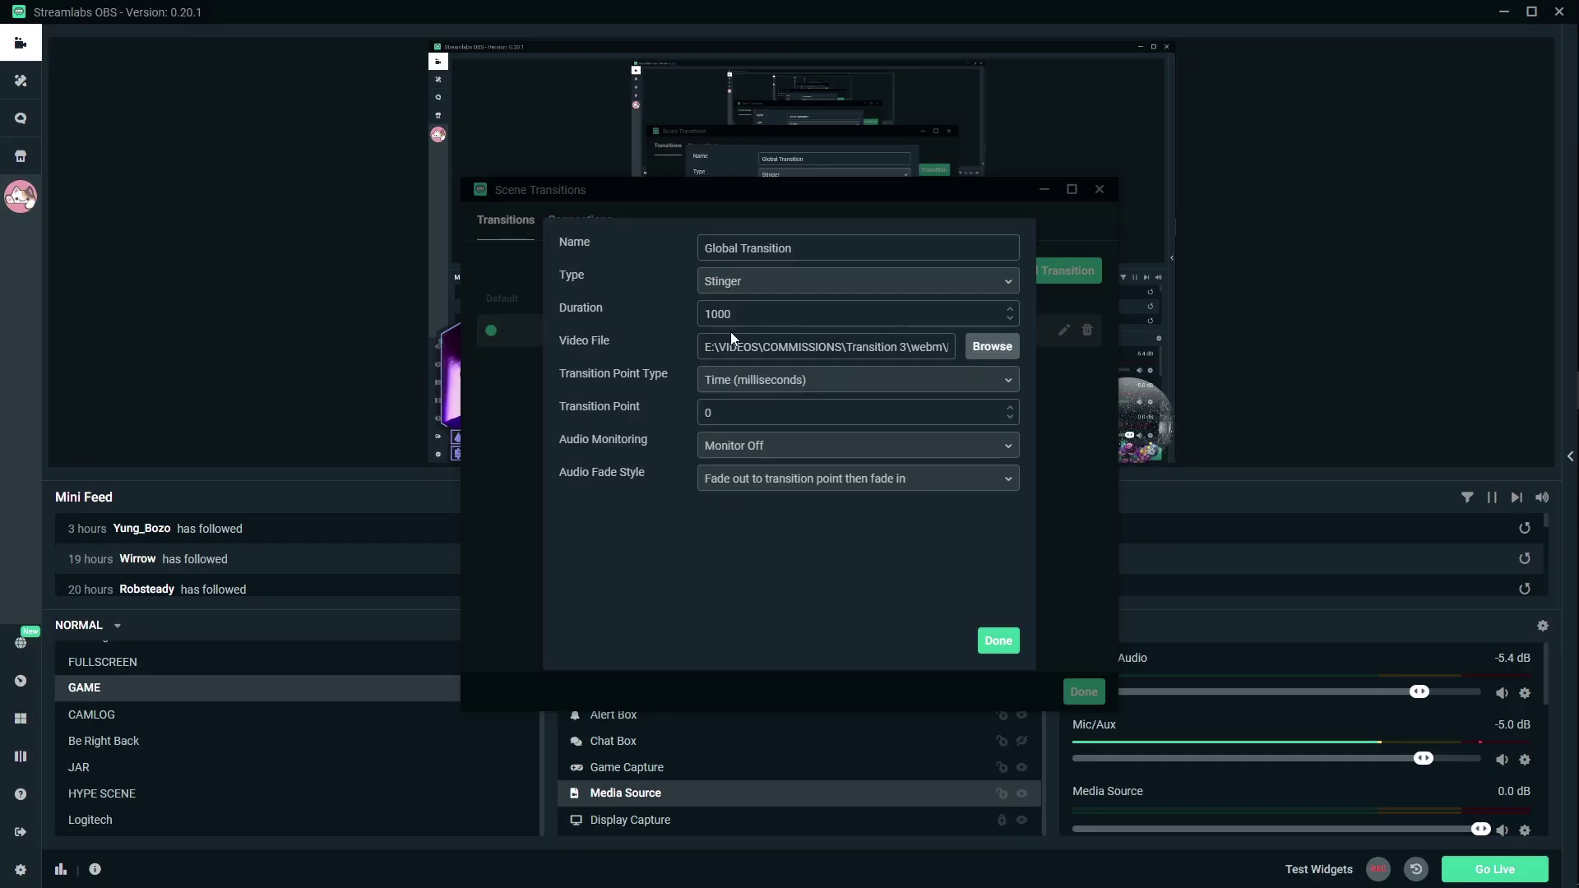
pyautogui.moveTo(752, 315); pyautogui.dragTo(648, 314)
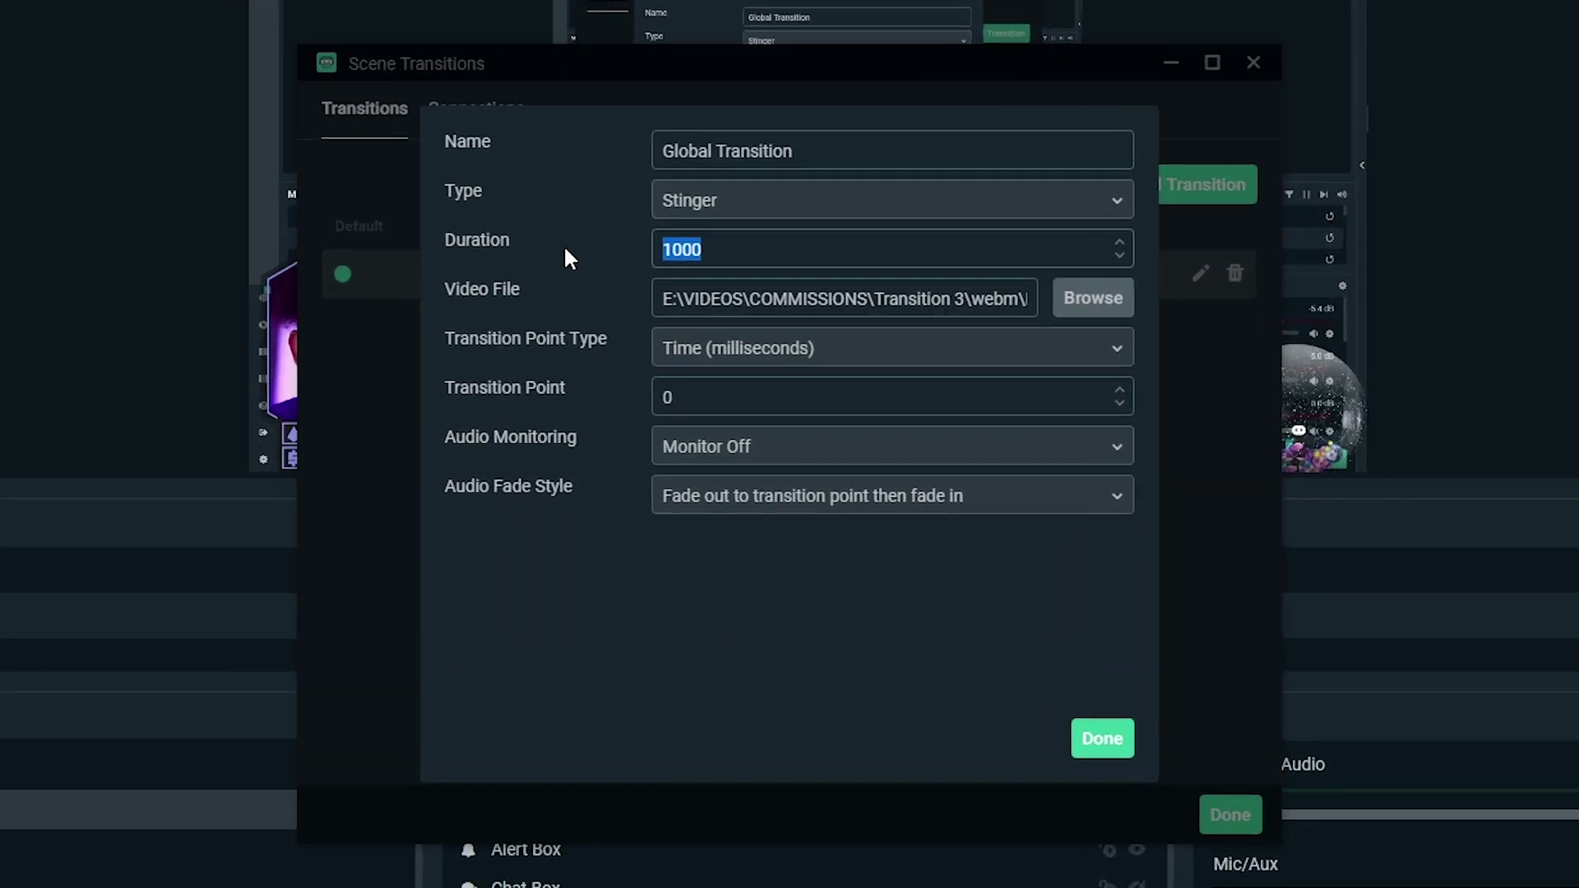
pyautogui.write('2200')
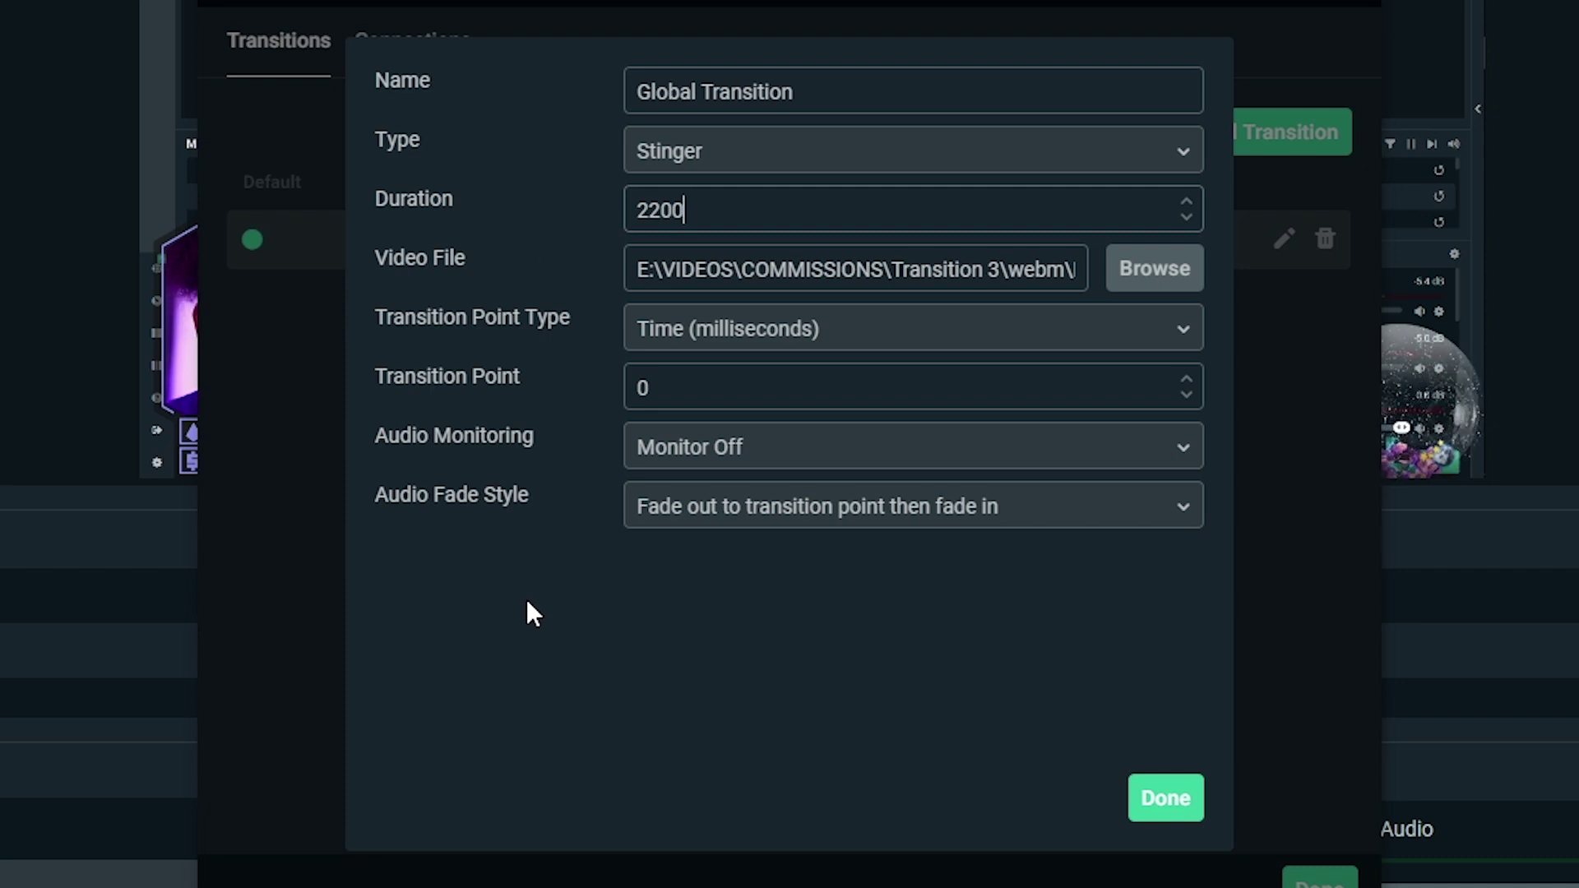
pyautogui.press('Tab')
pyautogui.press('Tab')
pyautogui.press('Tab')
pyautogui.press('Tab')
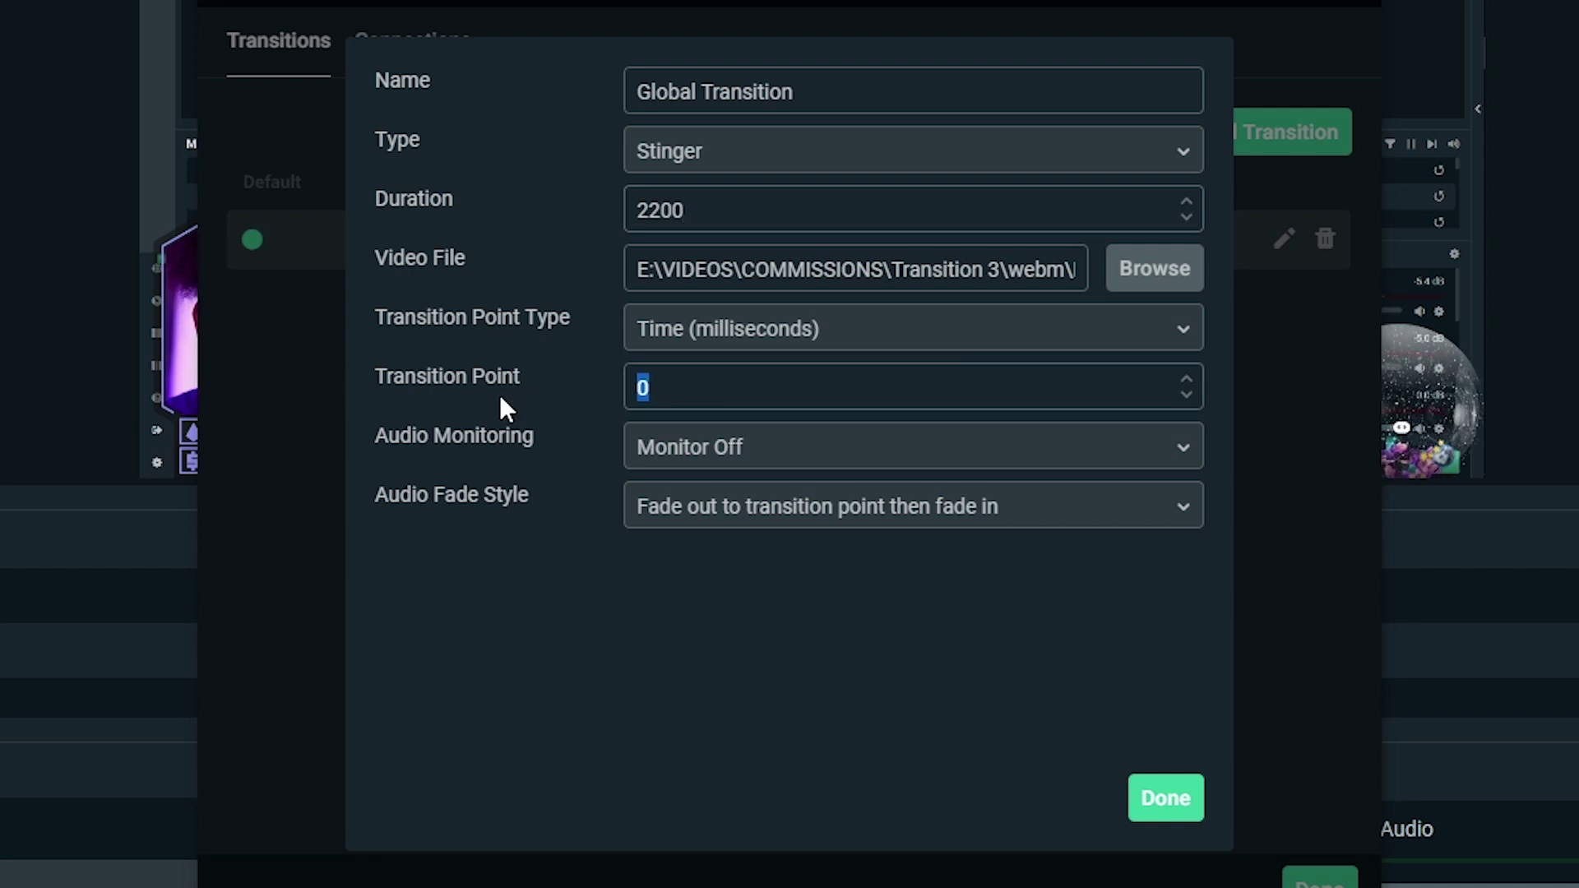
pyautogui.write('1100')
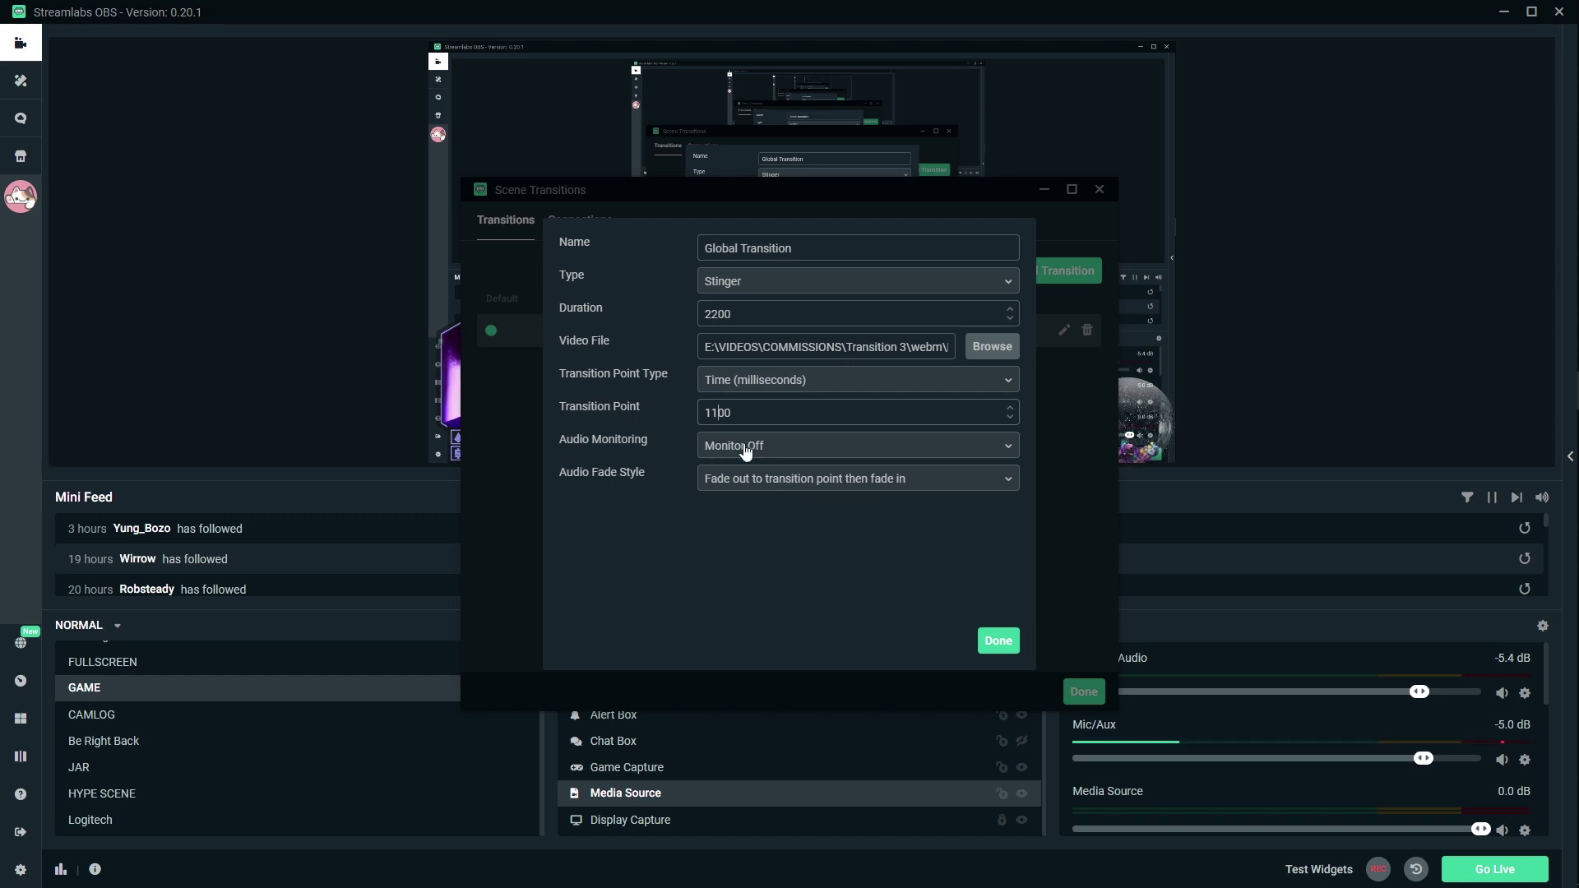
pyautogui.click(1005, 648)
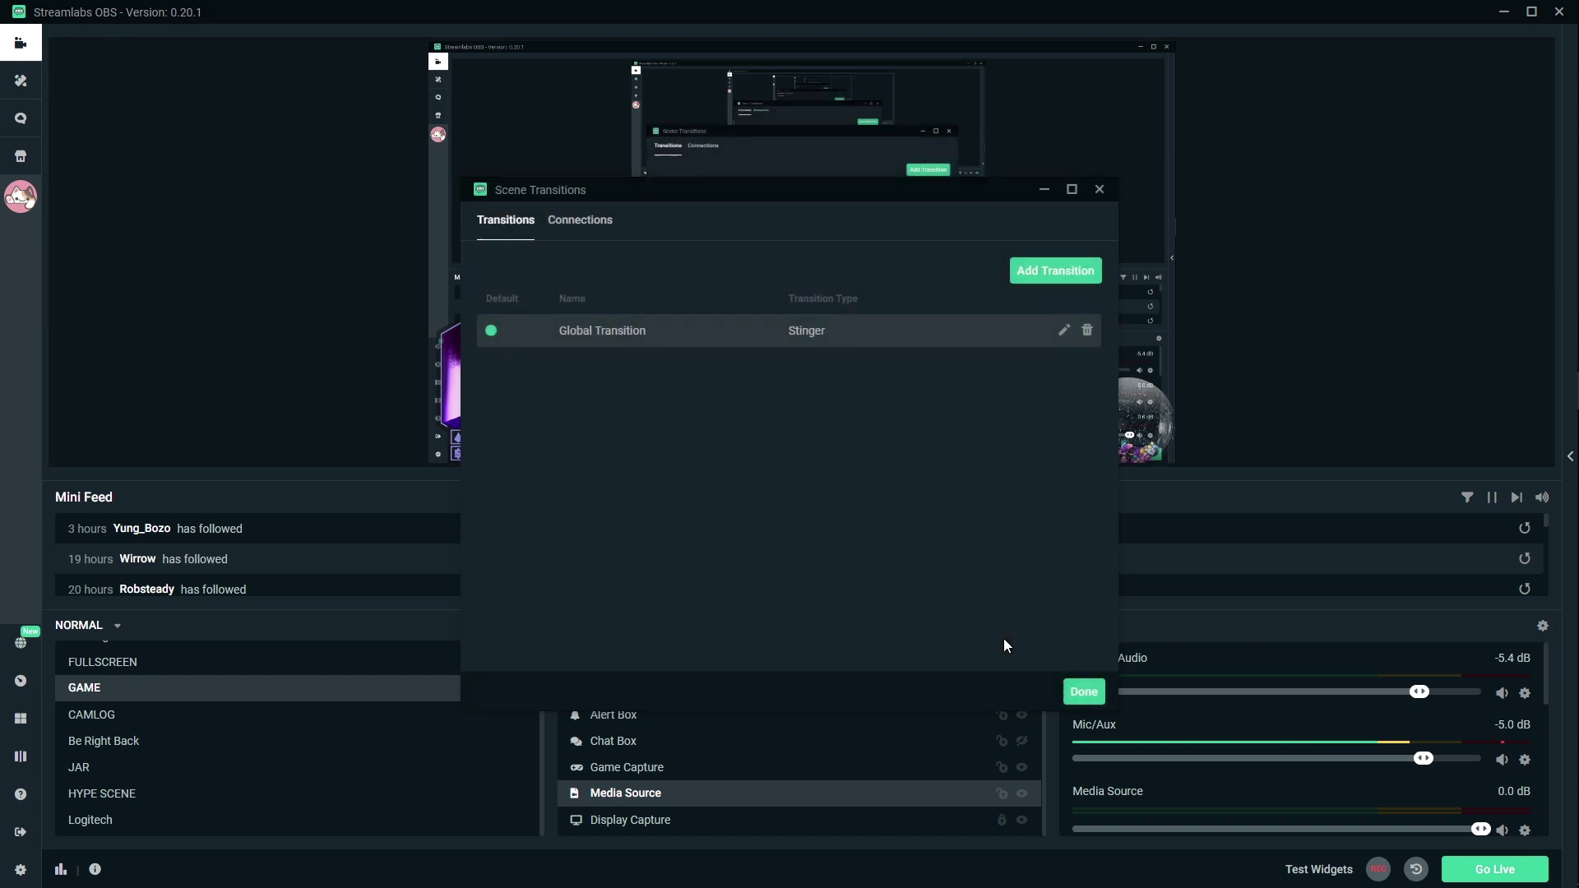
# Close the transitions window, switch to Be Right Back to see the stinger, and reopen transition settings
pyautogui.click(1094, 695)
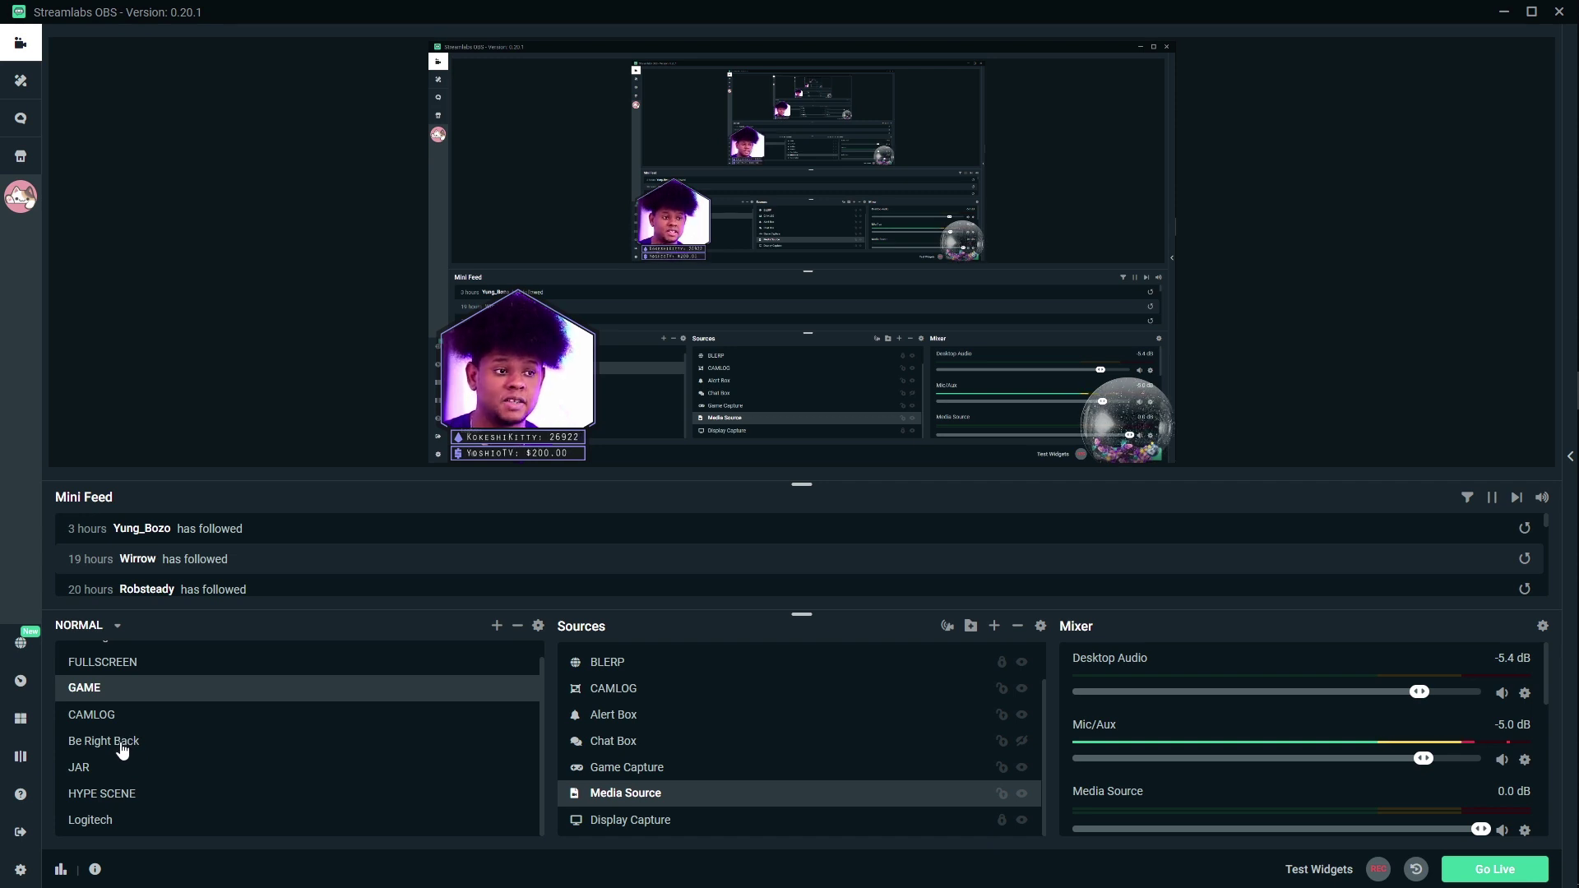
pyautogui.click(123, 744)
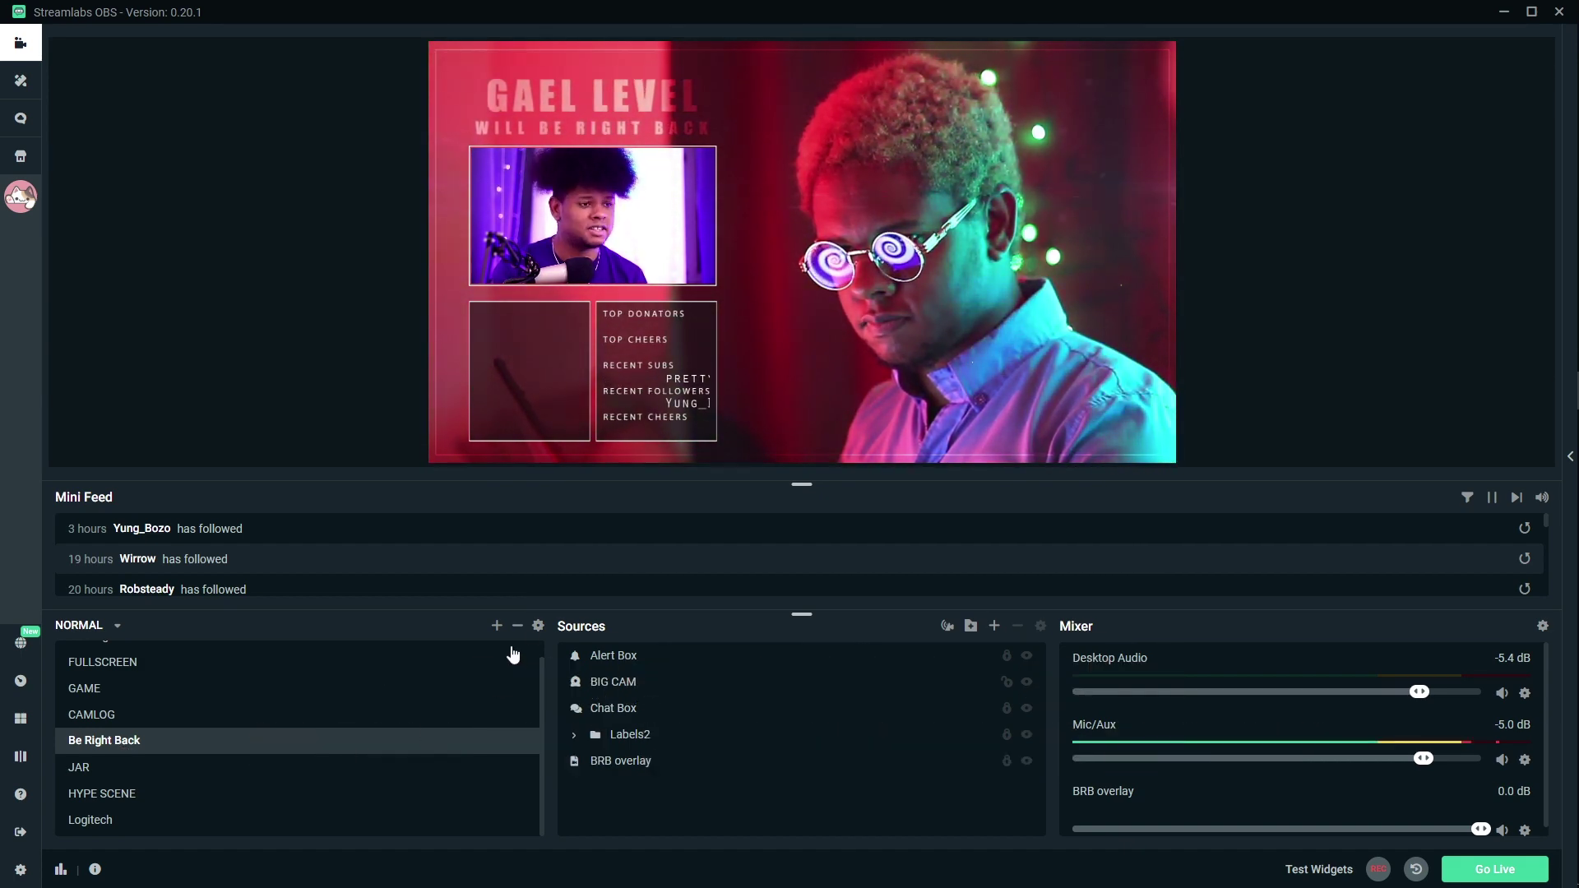
pyautogui.click(538, 625)
# Set the stinger video to Diagonal Dialogue.webm and test it by switching to the GAME scene
pyautogui.click(1064, 330)
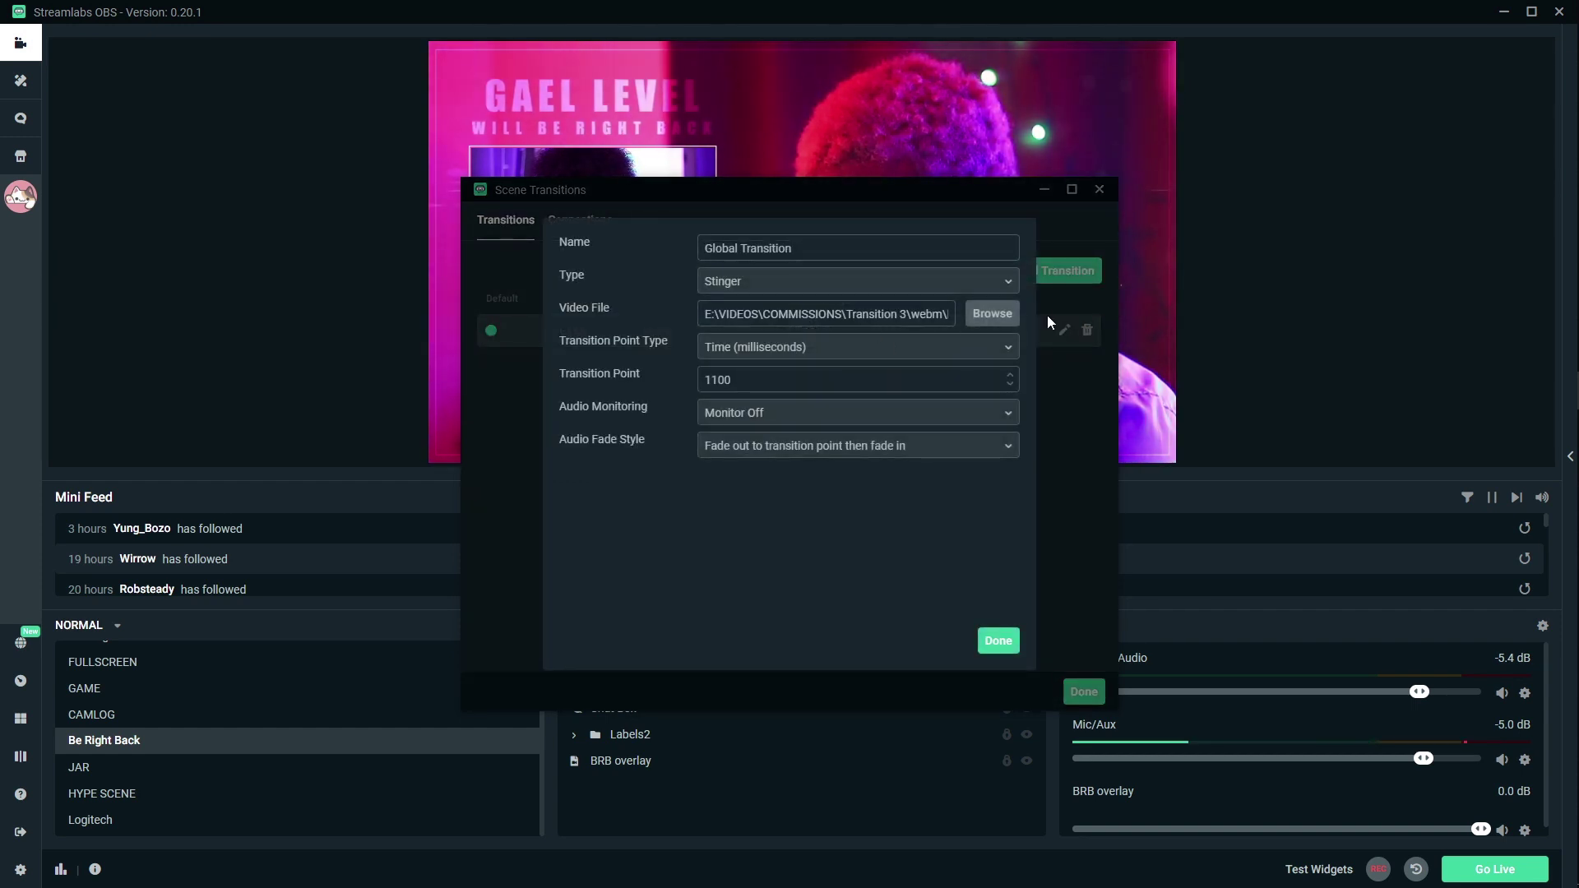
pyautogui.click(995, 315)
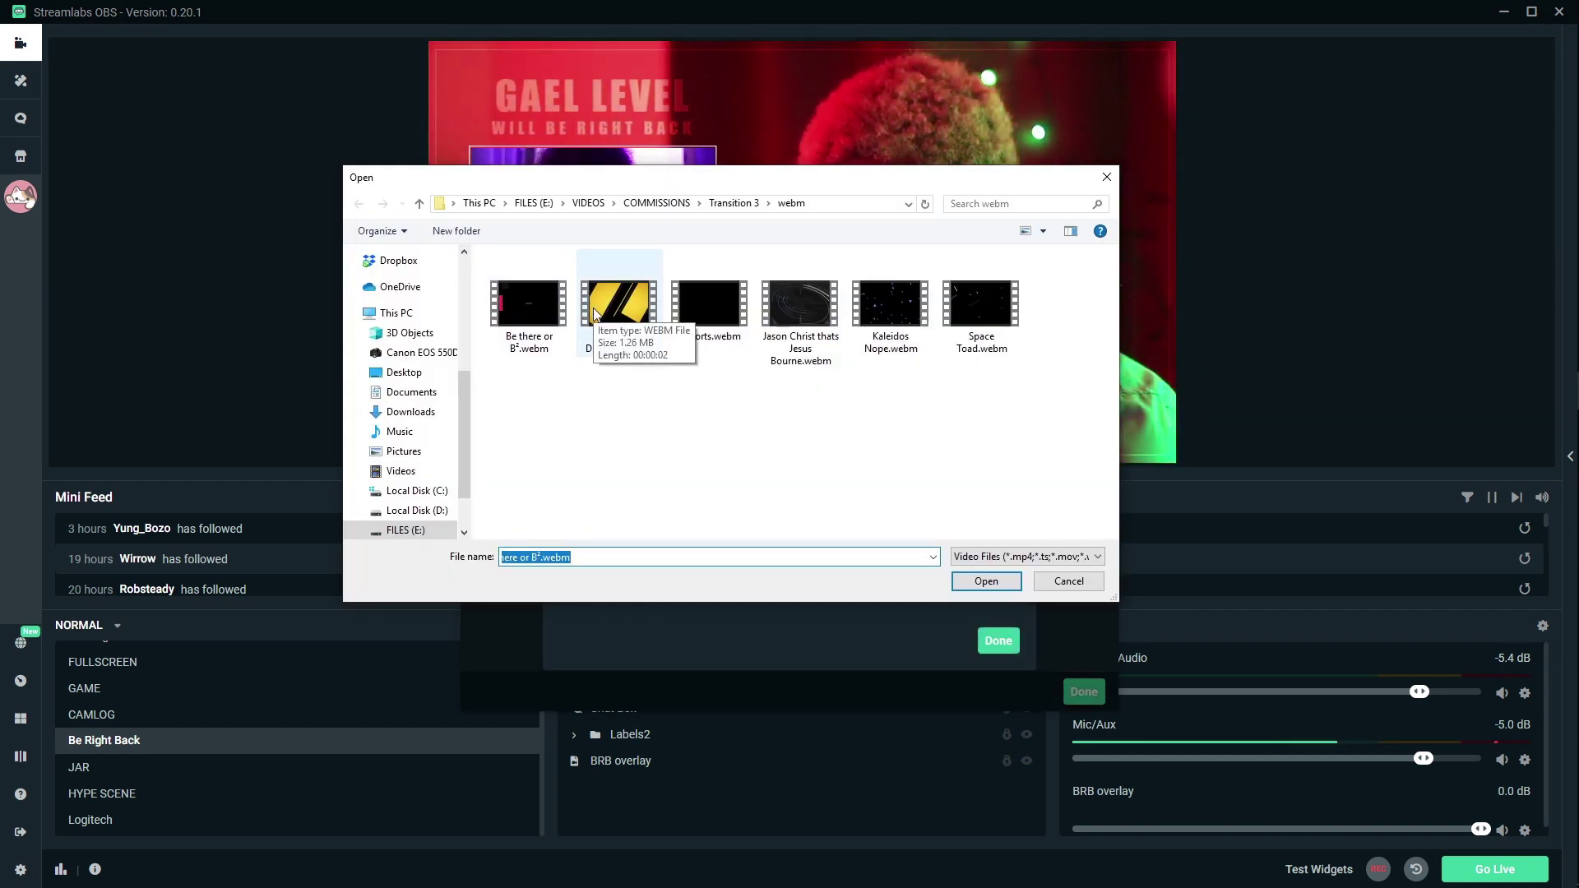
pyautogui.doubleClick(595, 312)
pyautogui.click(1078, 701)
pyautogui.click(1080, 695)
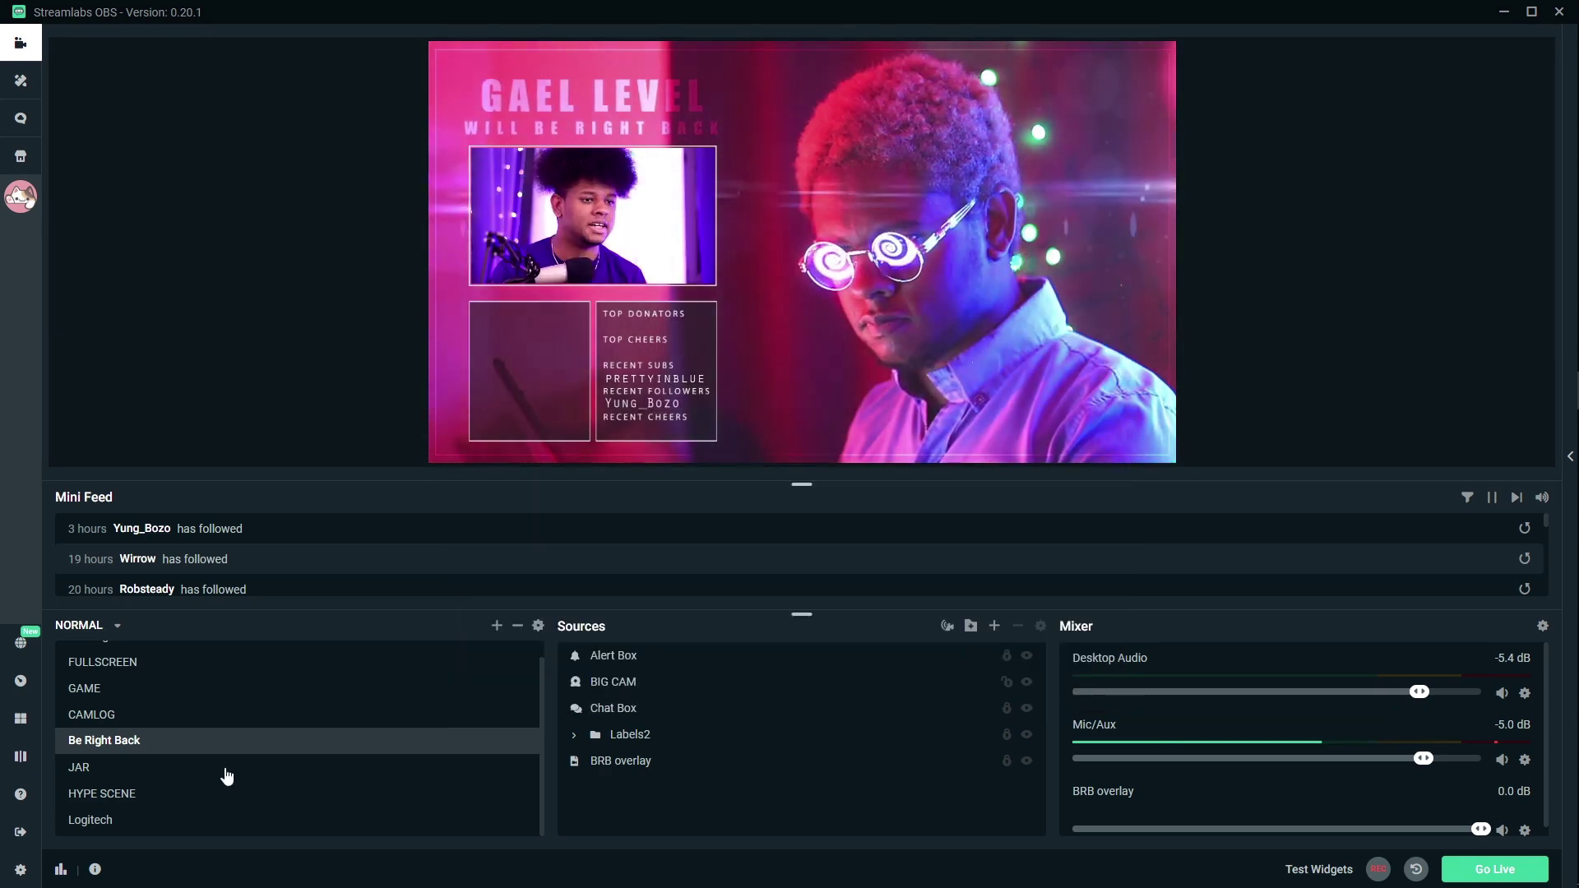
pyautogui.click(102, 691)
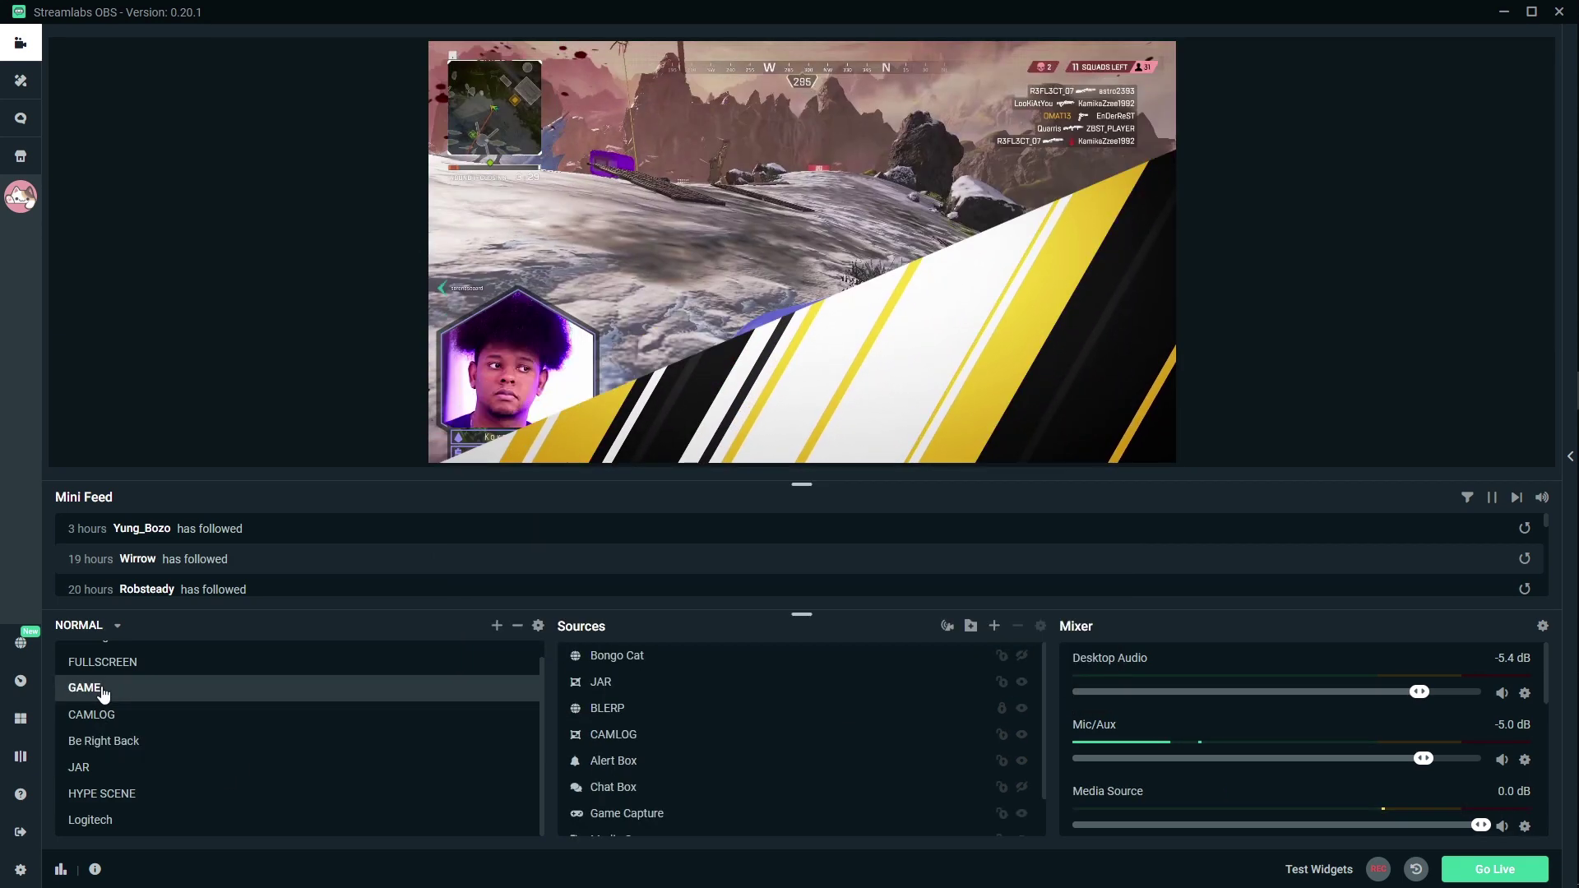
# Reopen the Global Transition settings and pick Fsports.webm as the stinger video
pyautogui.click(538, 625)
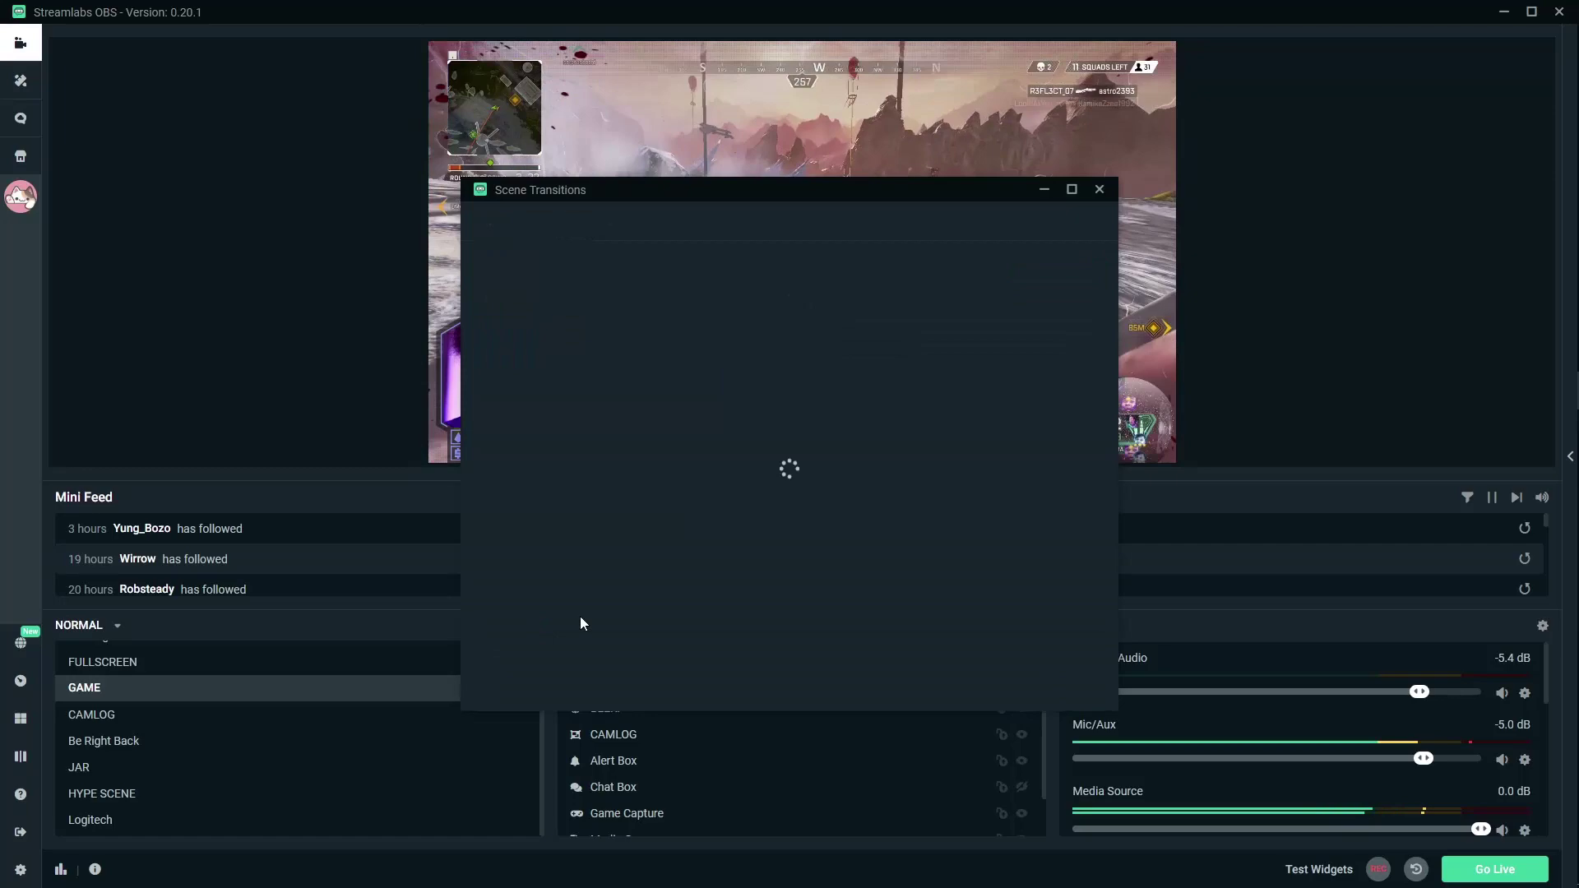
pyautogui.click(1063, 331)
pyautogui.click(993, 311)
pyautogui.doubleClick(709, 289)
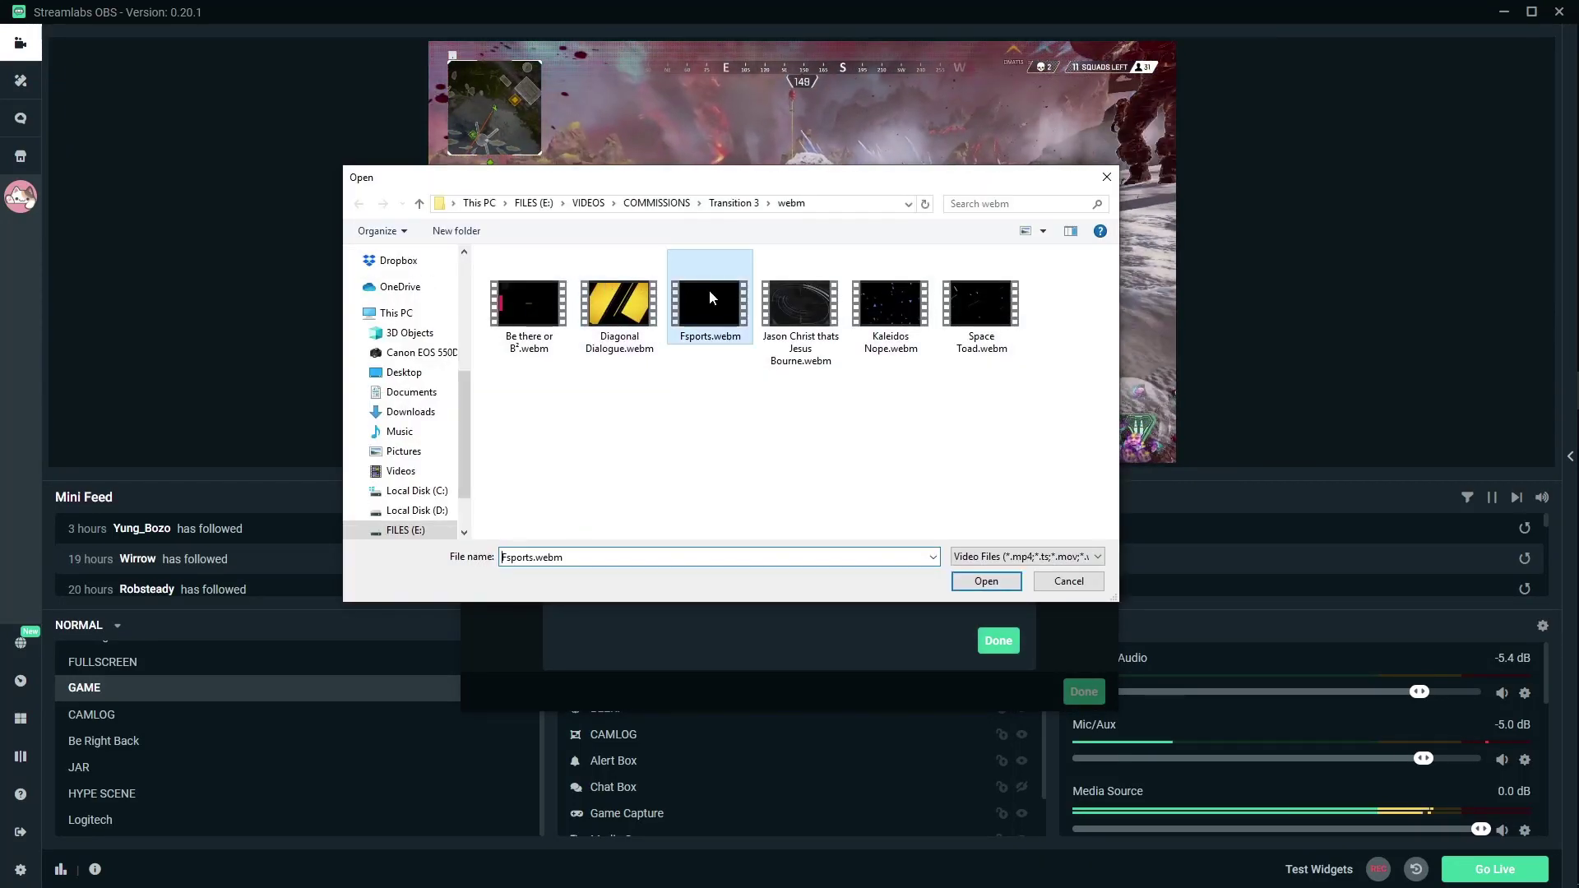
# Close the transition dialogs and switch to Be Right Back to watch the stinger
pyautogui.click(998, 640)
pyautogui.click(1083, 692)
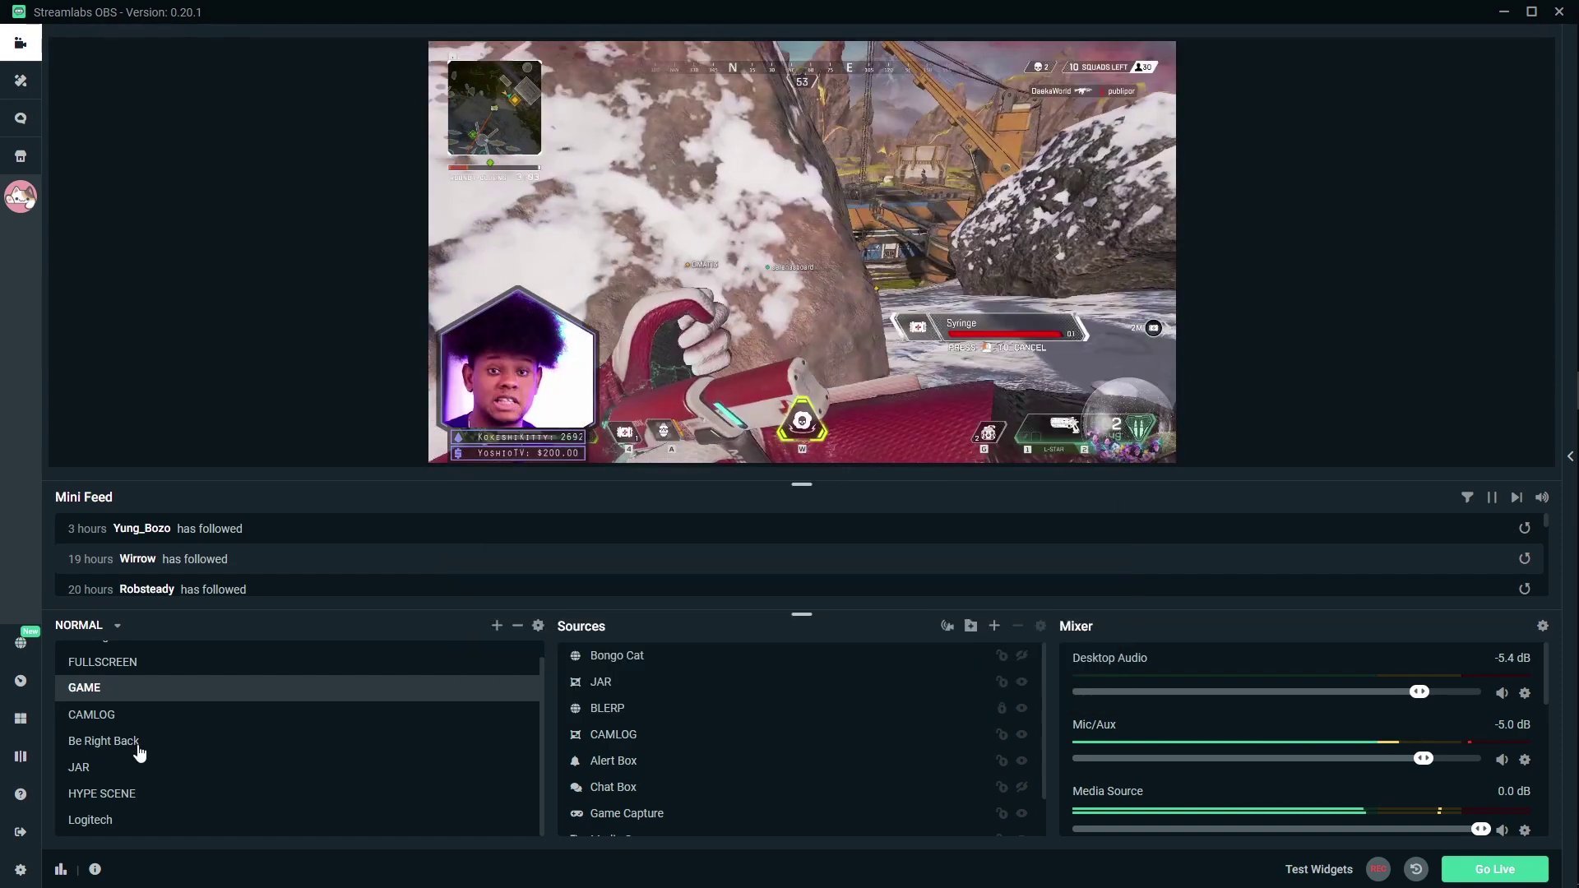
pyautogui.click(139, 745)
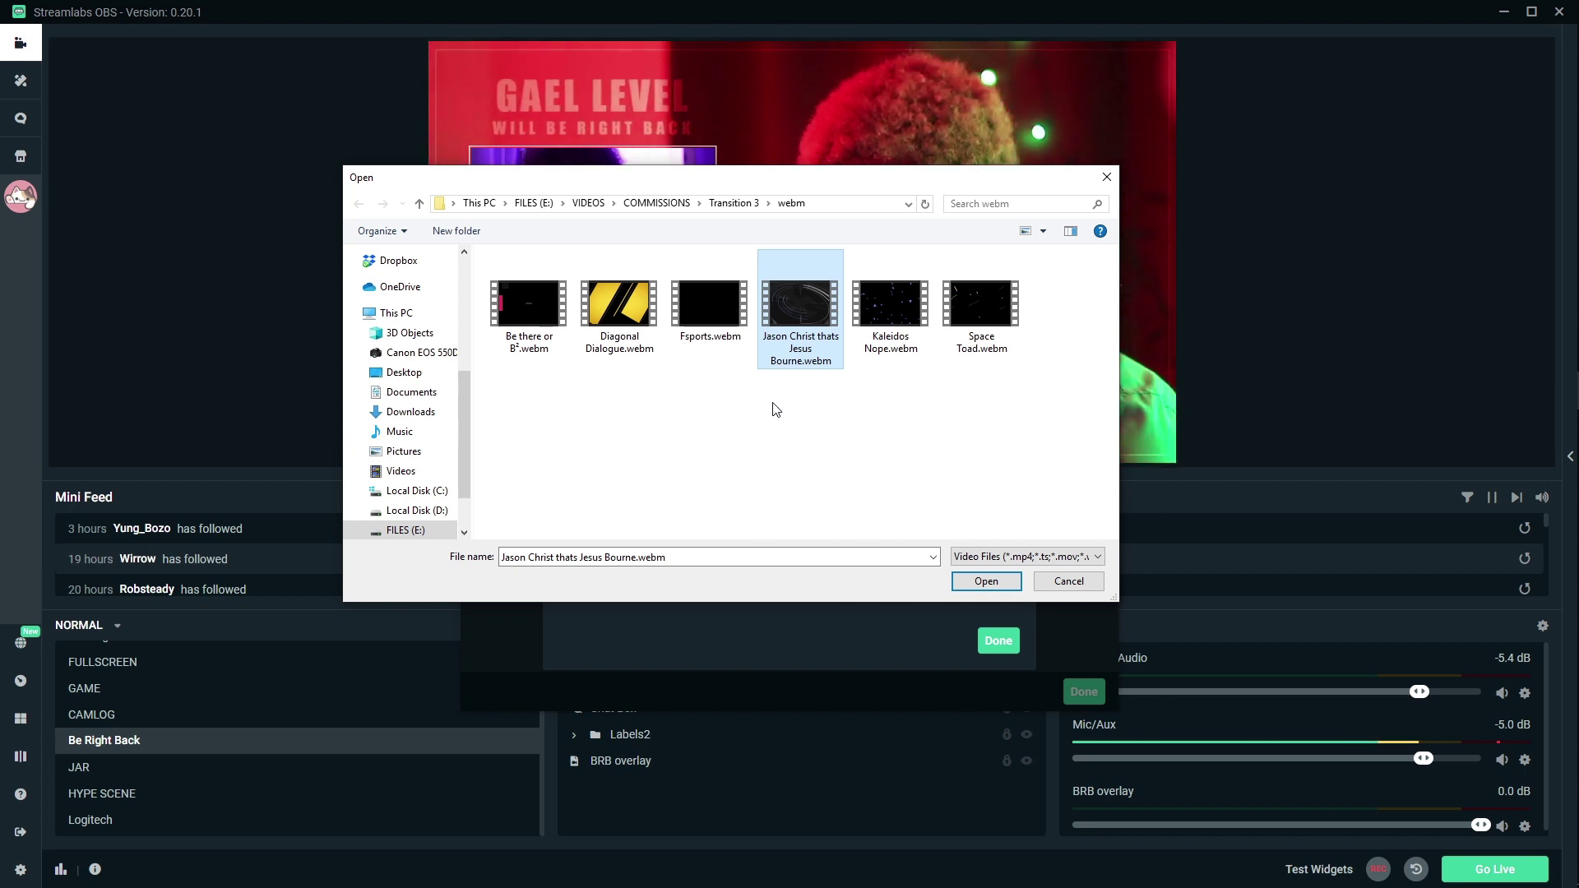
# Load Jason Christ thats Jesus Bourne.webm as the stinger and test it switching to GAME and back to Be Right Back
pyautogui.click(969, 584)
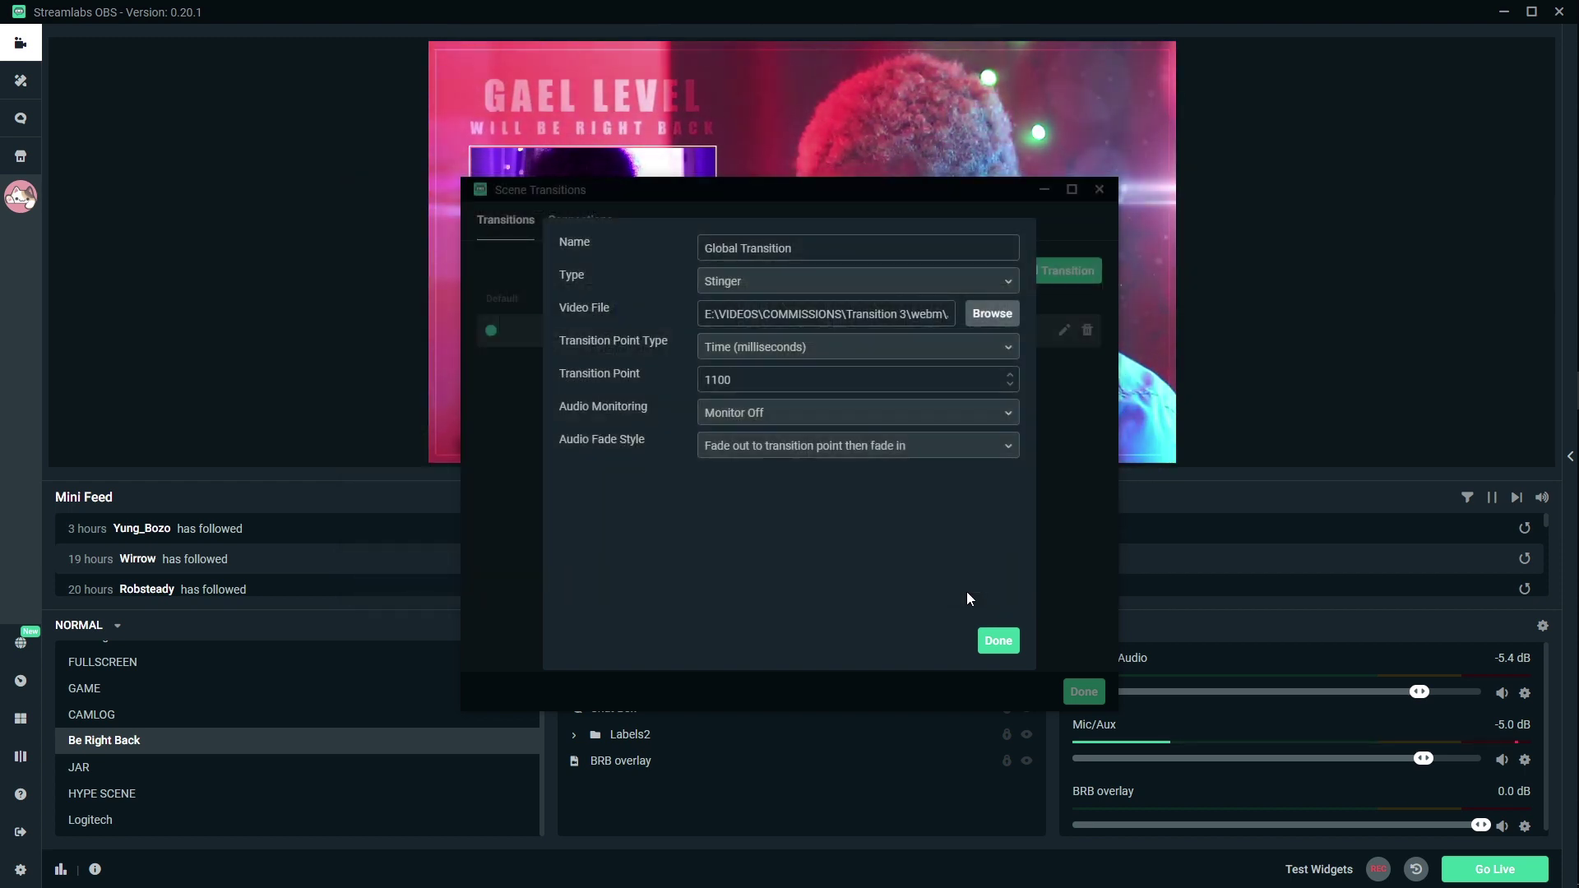
pyautogui.click(997, 640)
pyautogui.click(1078, 693)
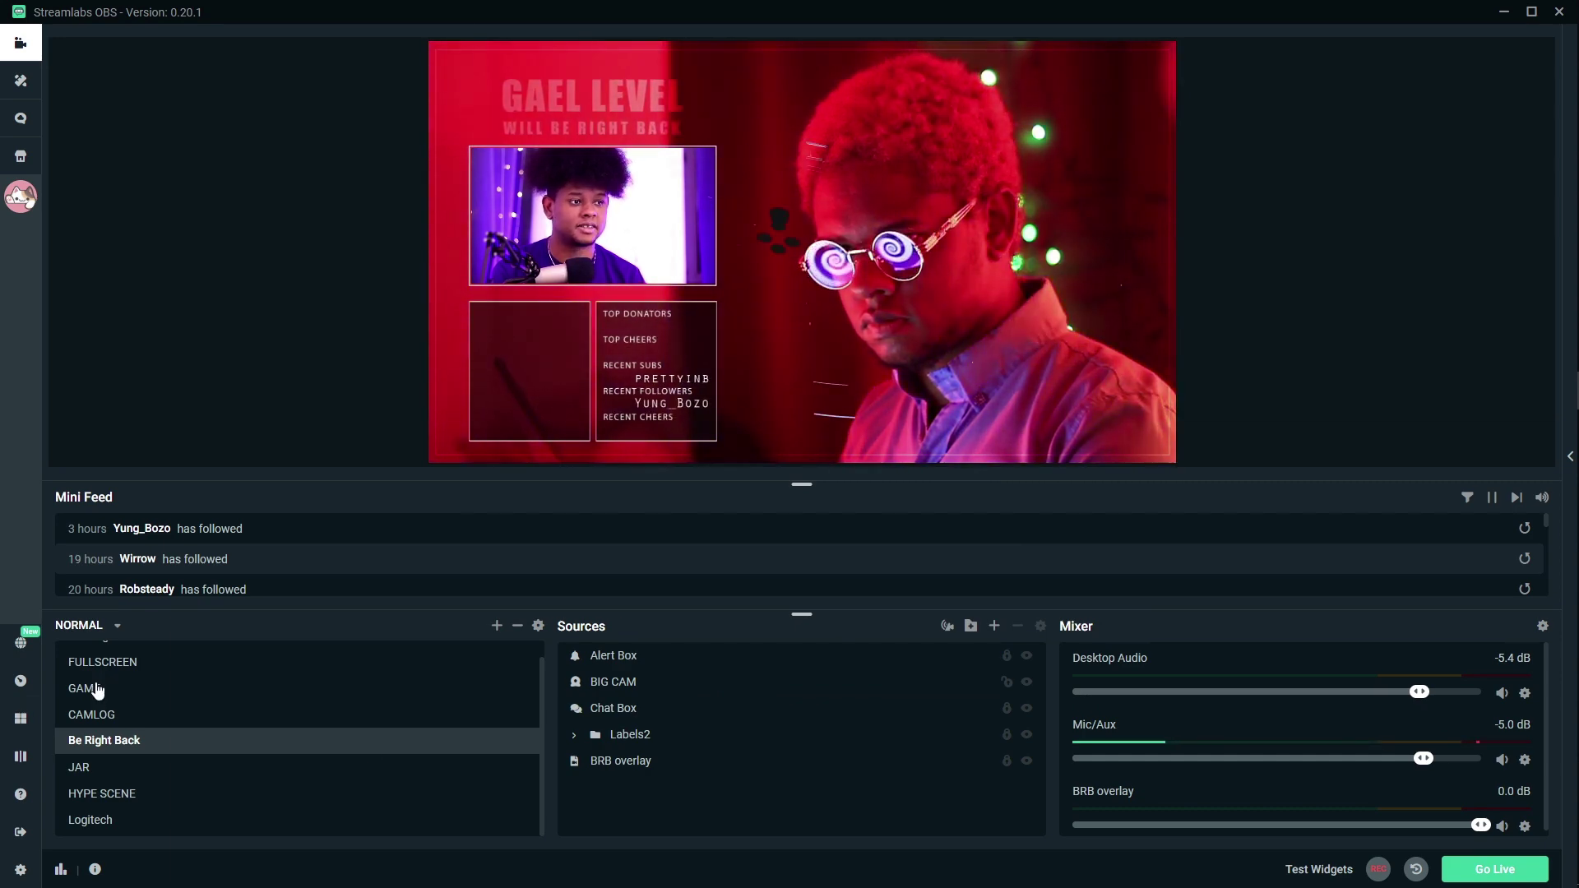
pyautogui.click(96, 689)
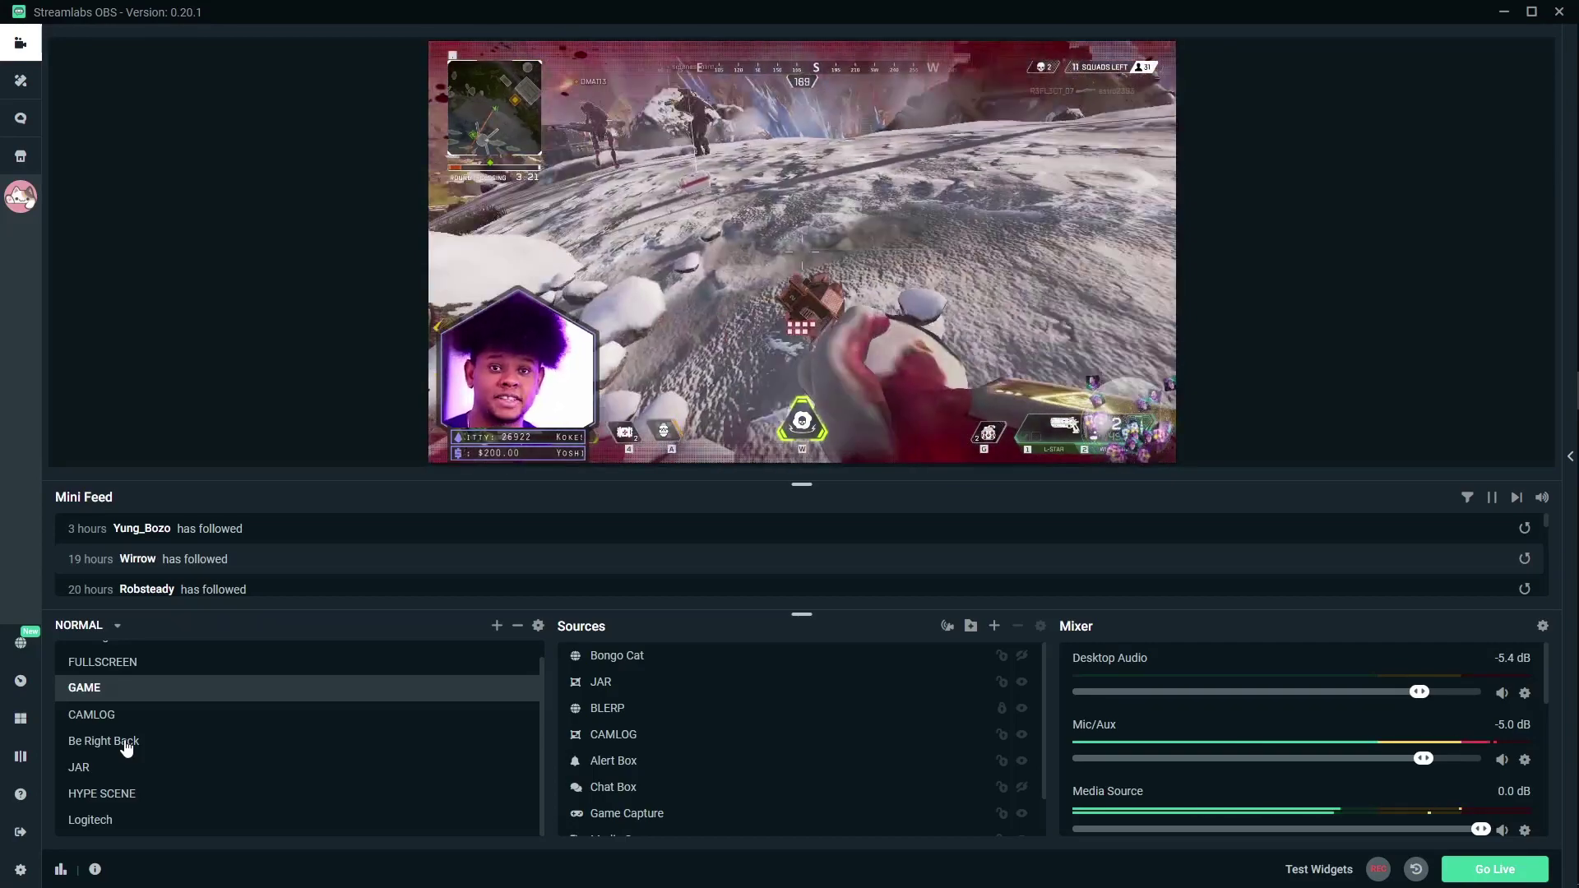
pyautogui.click(125, 743)
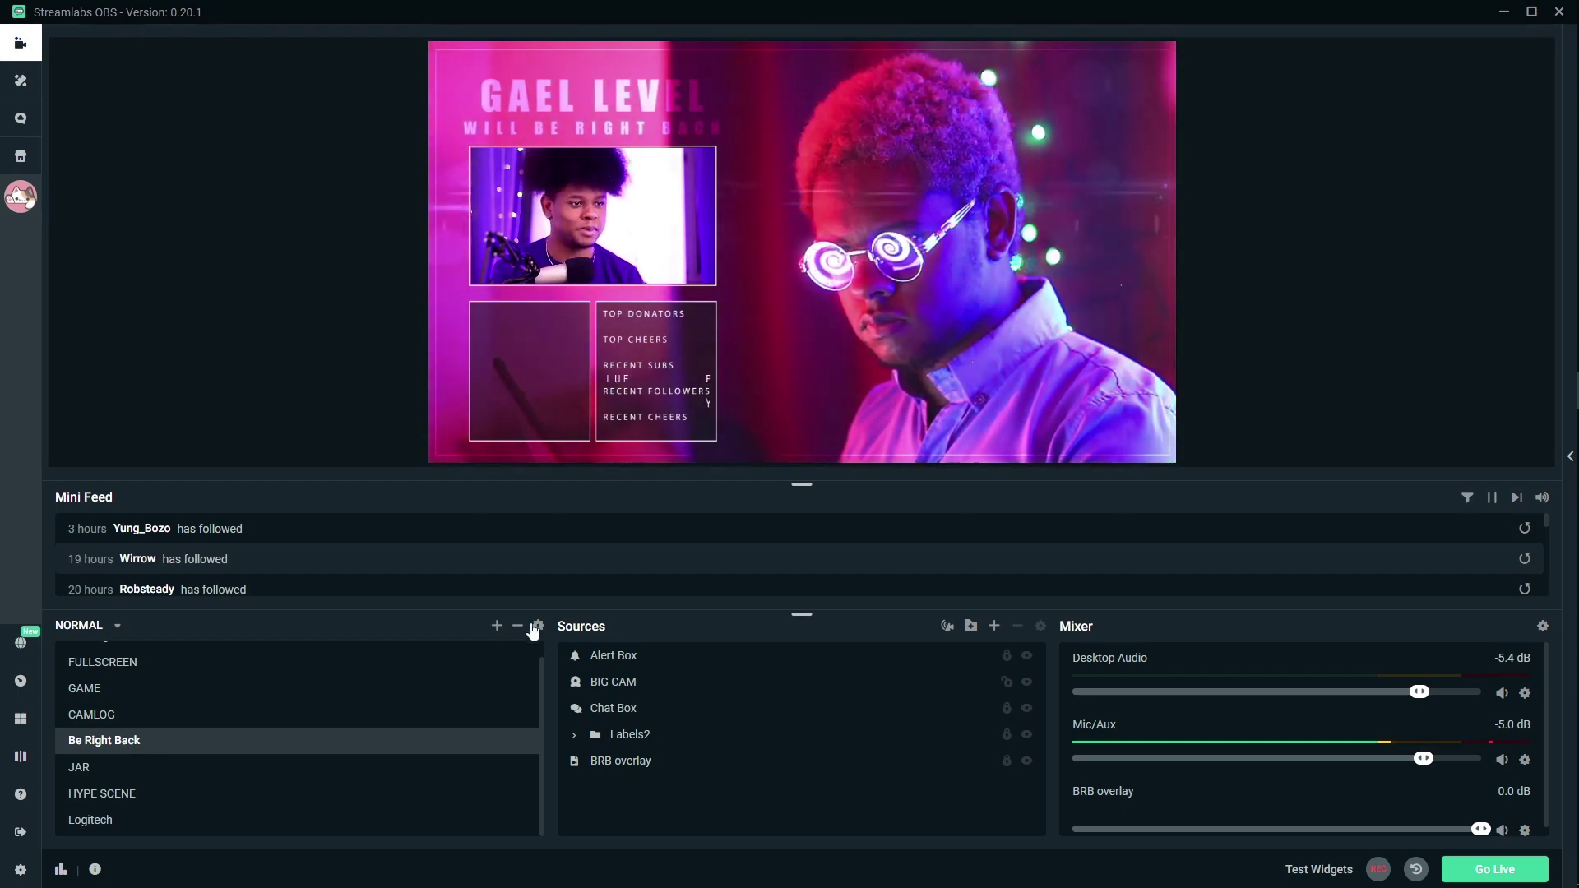
# Change the stinger's transition point from 1100 to 1500 ms, keeping the same video
pyautogui.click(538, 626)
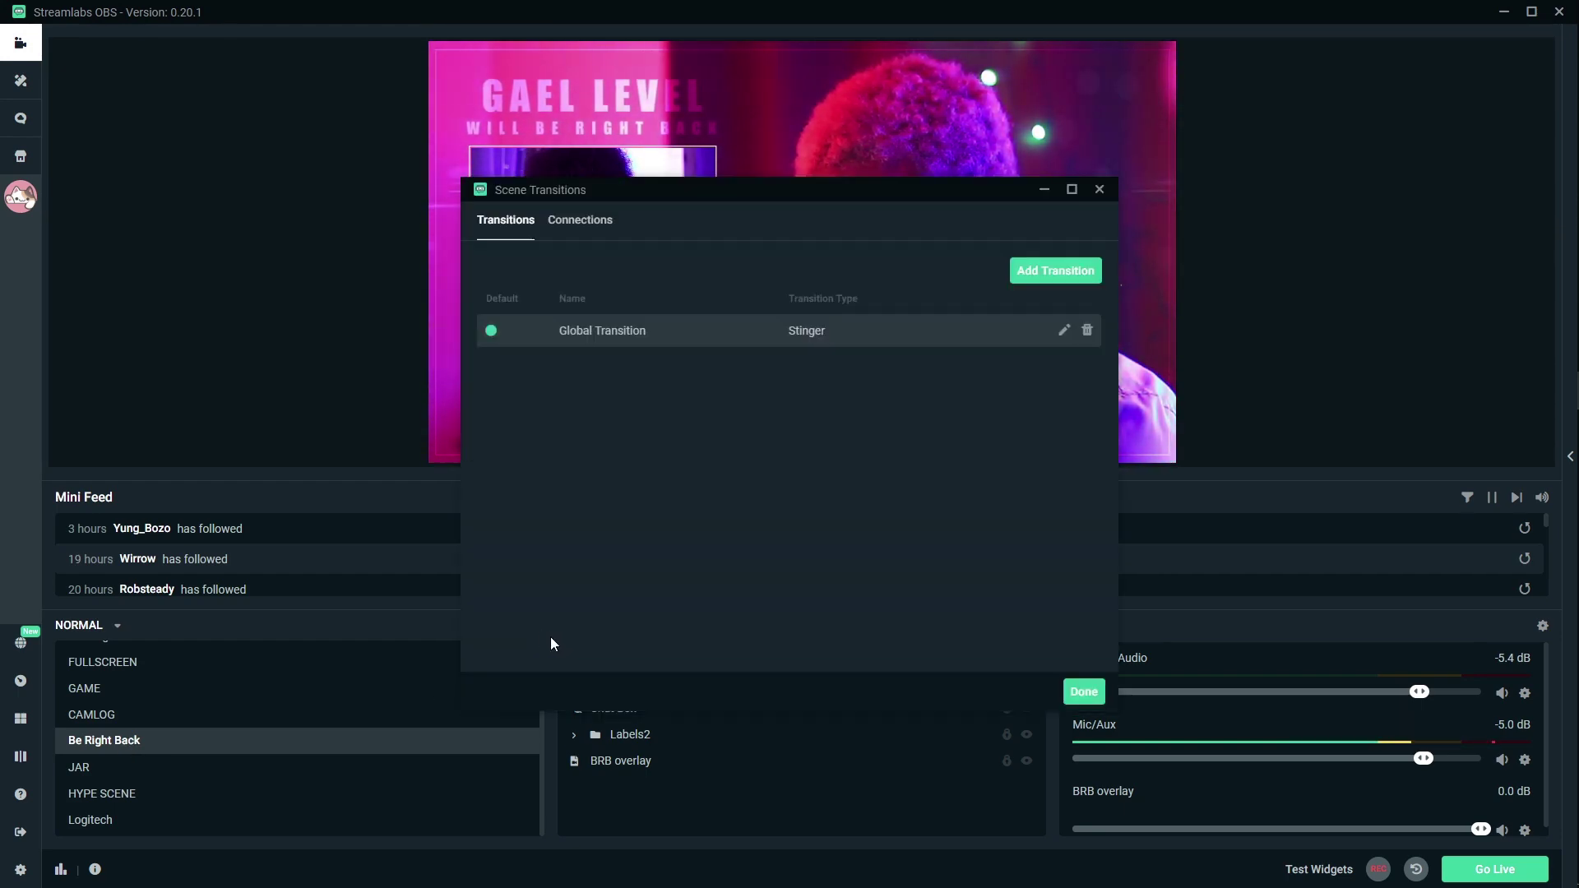
pyautogui.click(1064, 330)
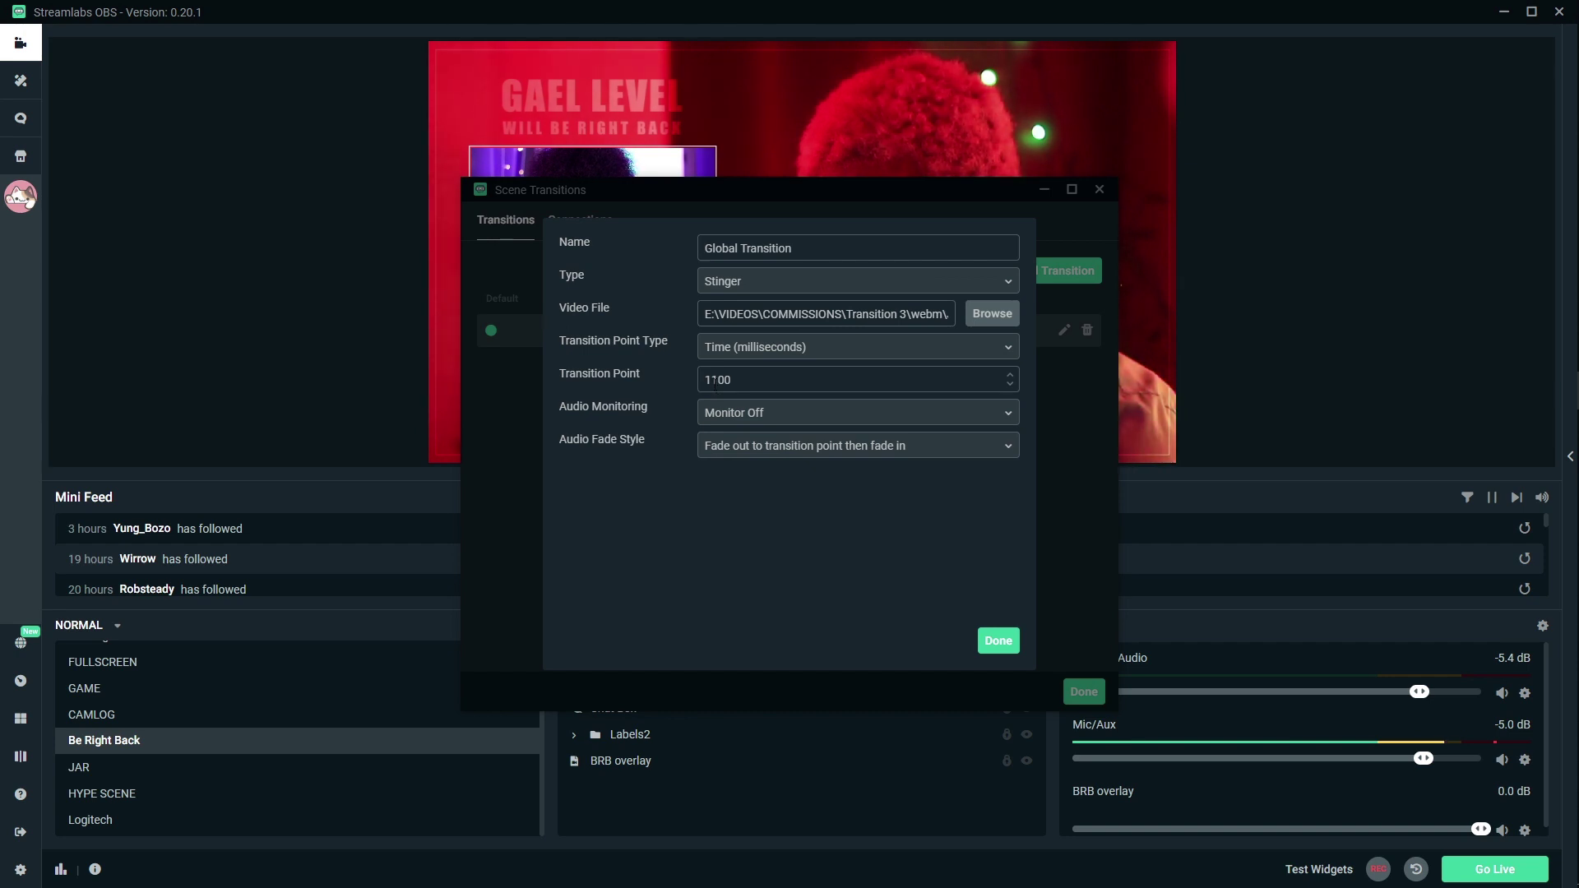
pyautogui.moveTo(712, 380); pyautogui.dragTo(719, 380)
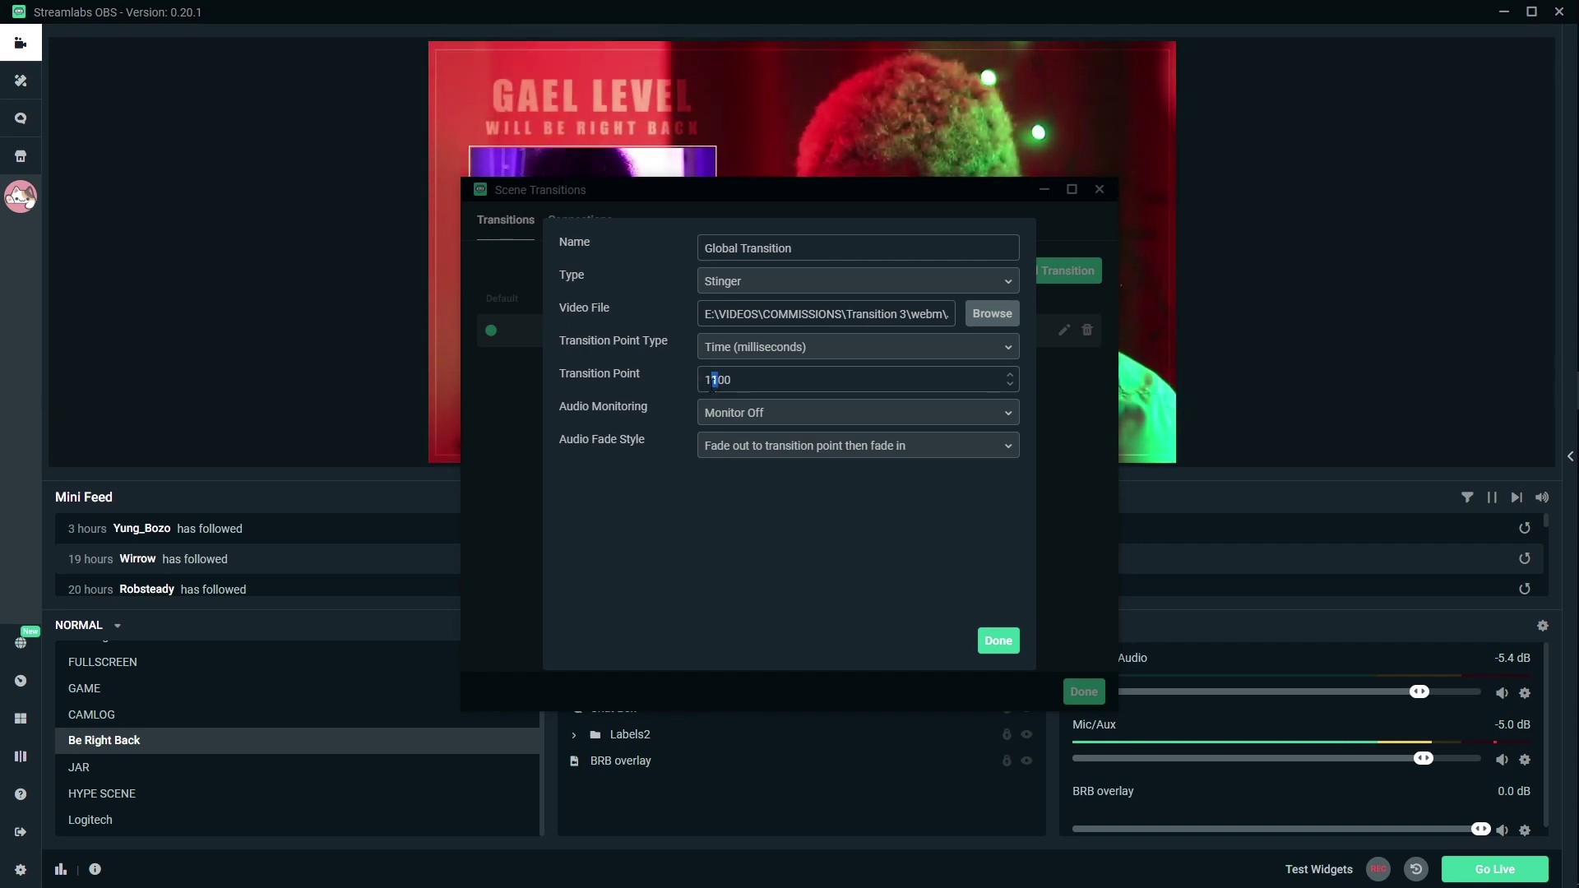
pyautogui.click(992, 313)
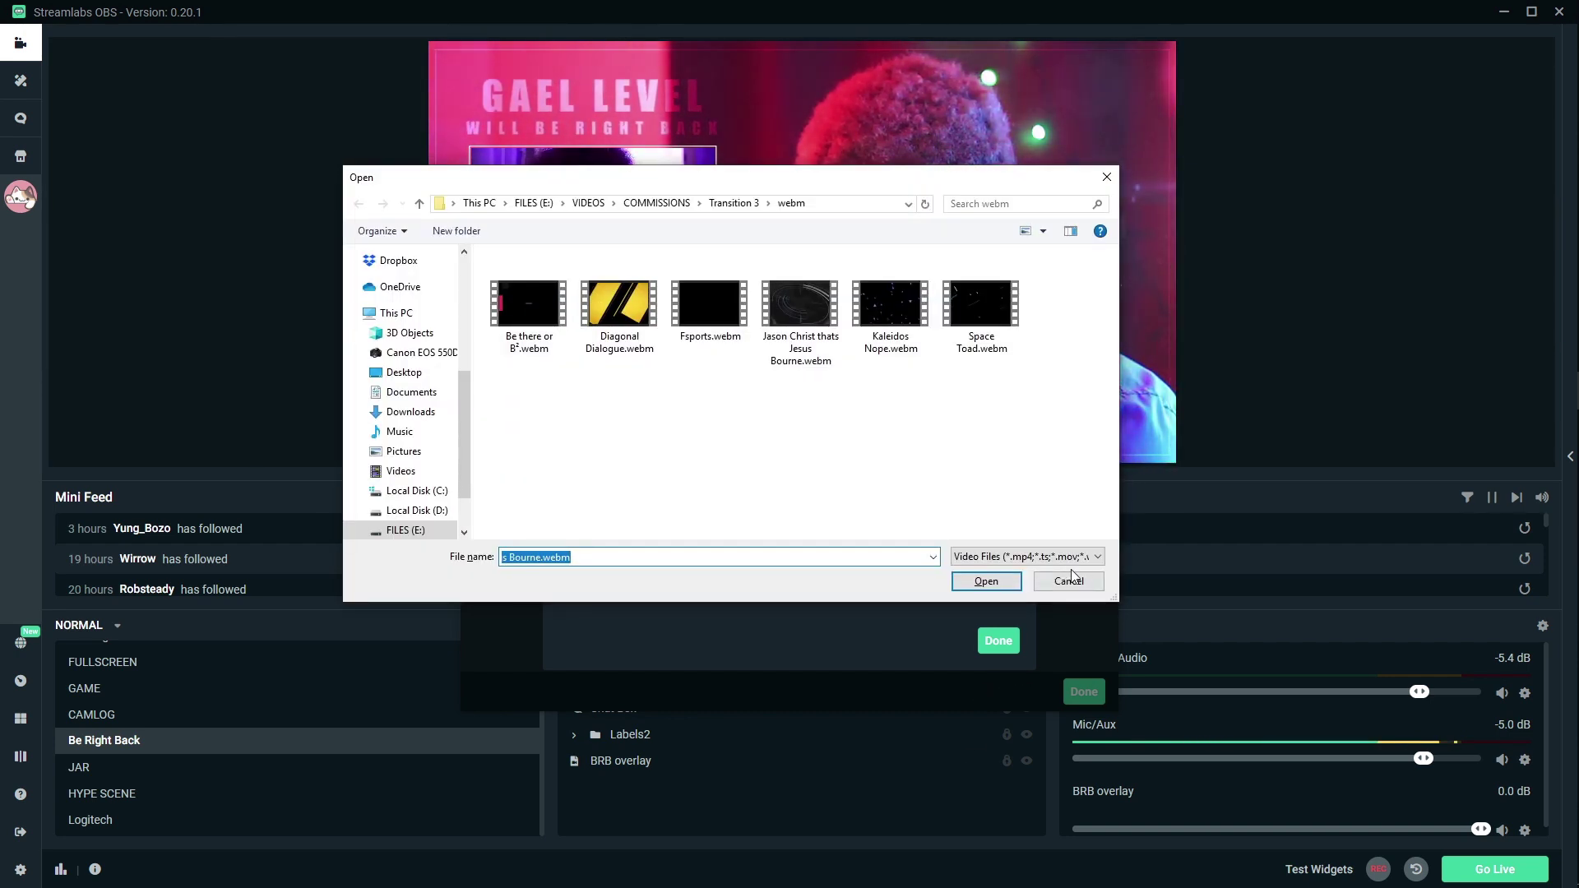
pyautogui.click(1079, 586)
# Save the stinger settings, preview it switching into GAME, and close the transition dialogs
pyautogui.click(999, 641)
pyautogui.click(1085, 692)
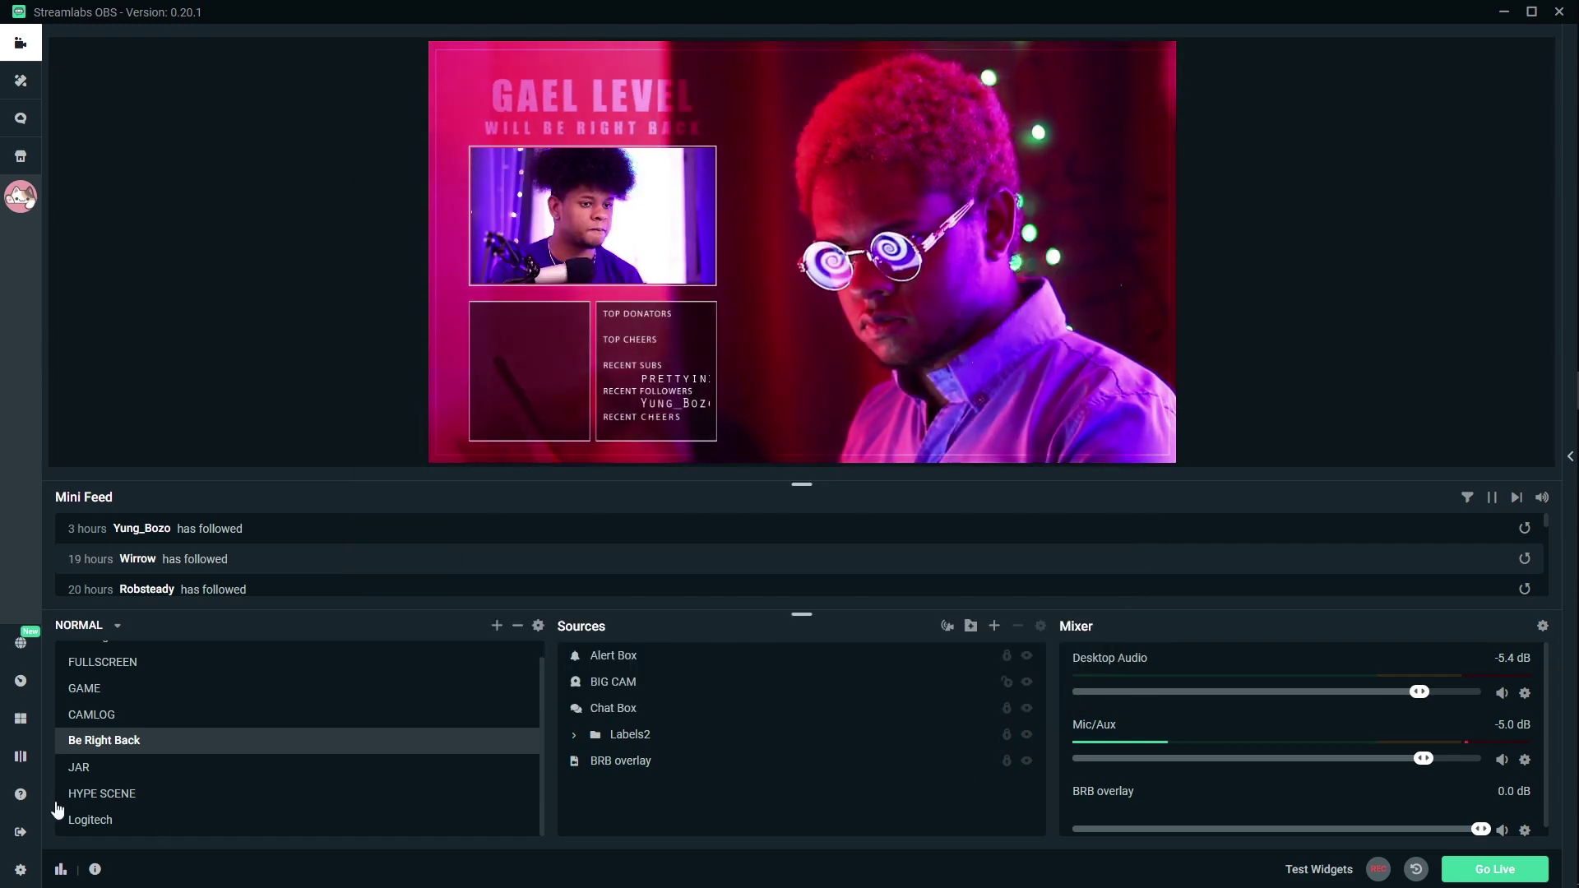
pyautogui.click(112, 690)
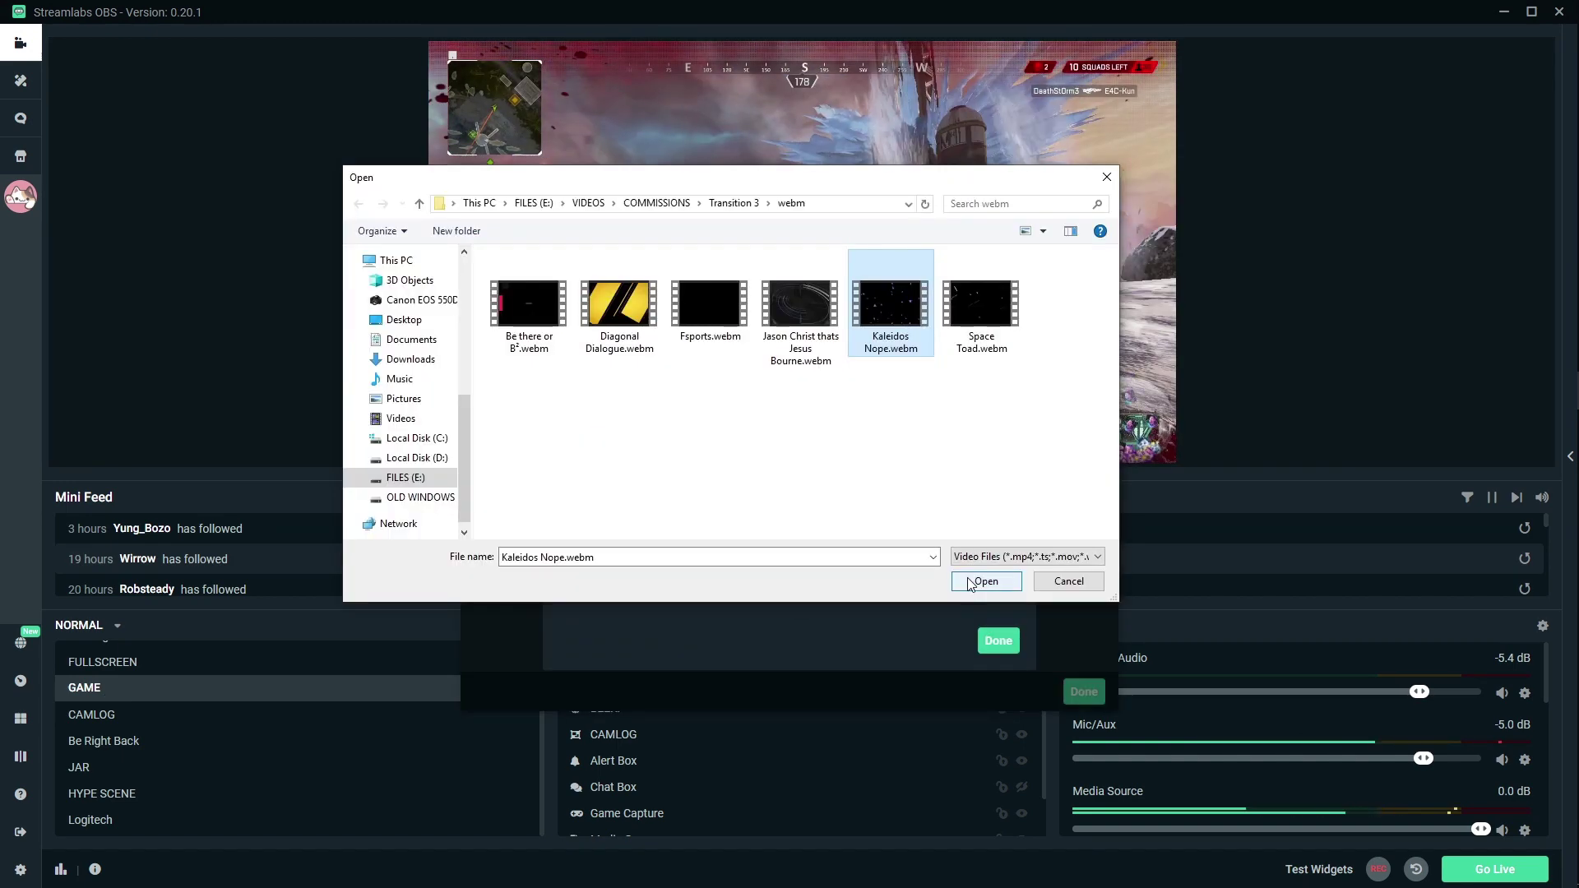
pyautogui.click(985, 581)
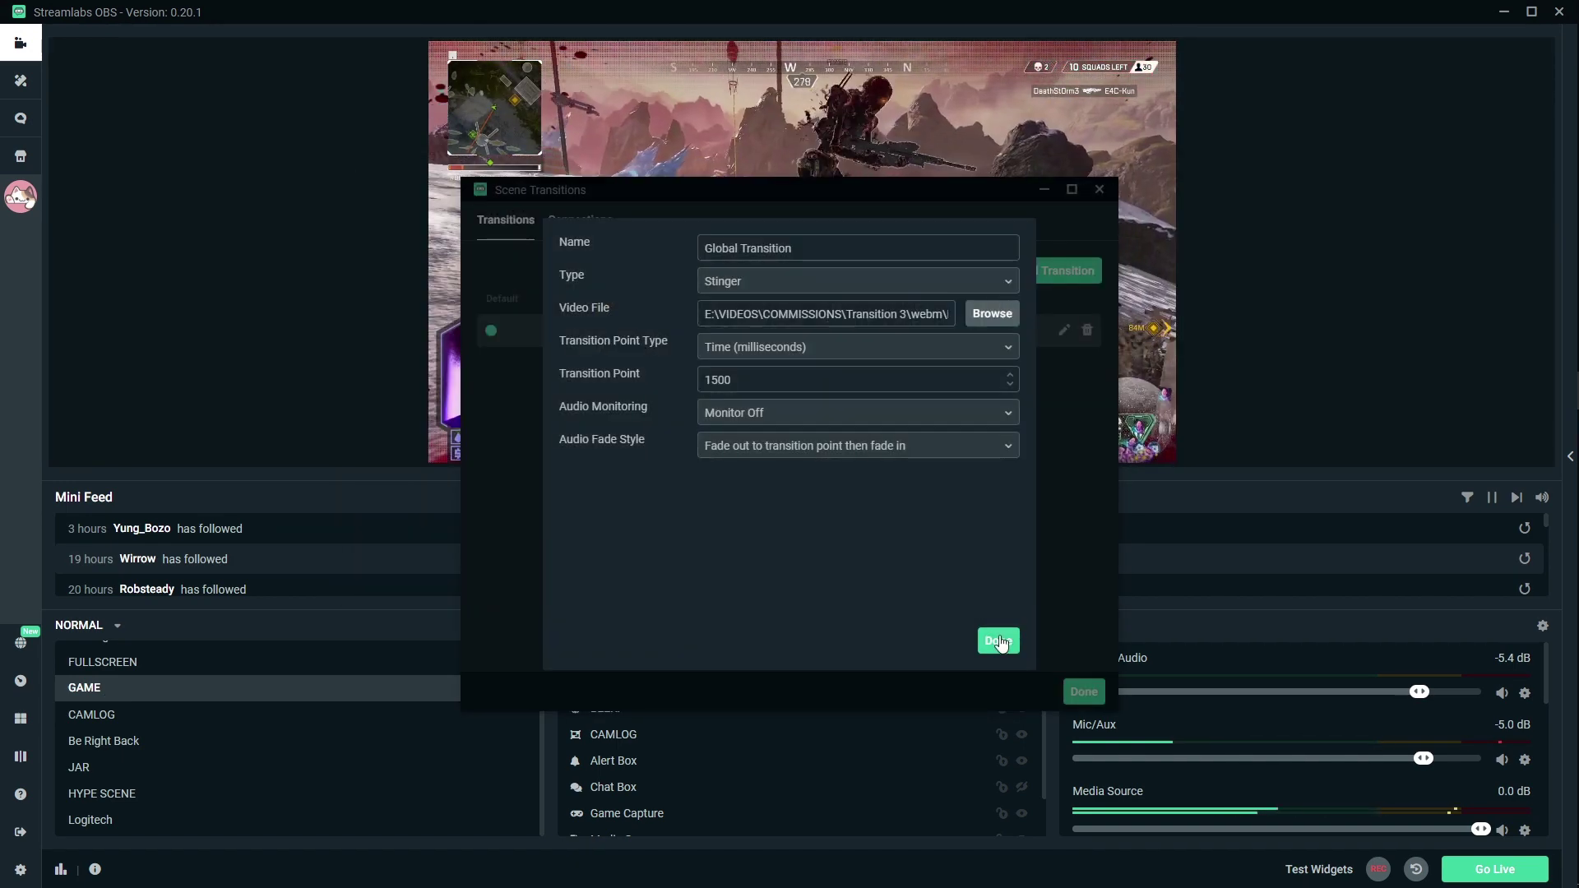
pyautogui.click(1000, 641)
pyautogui.click(1084, 692)
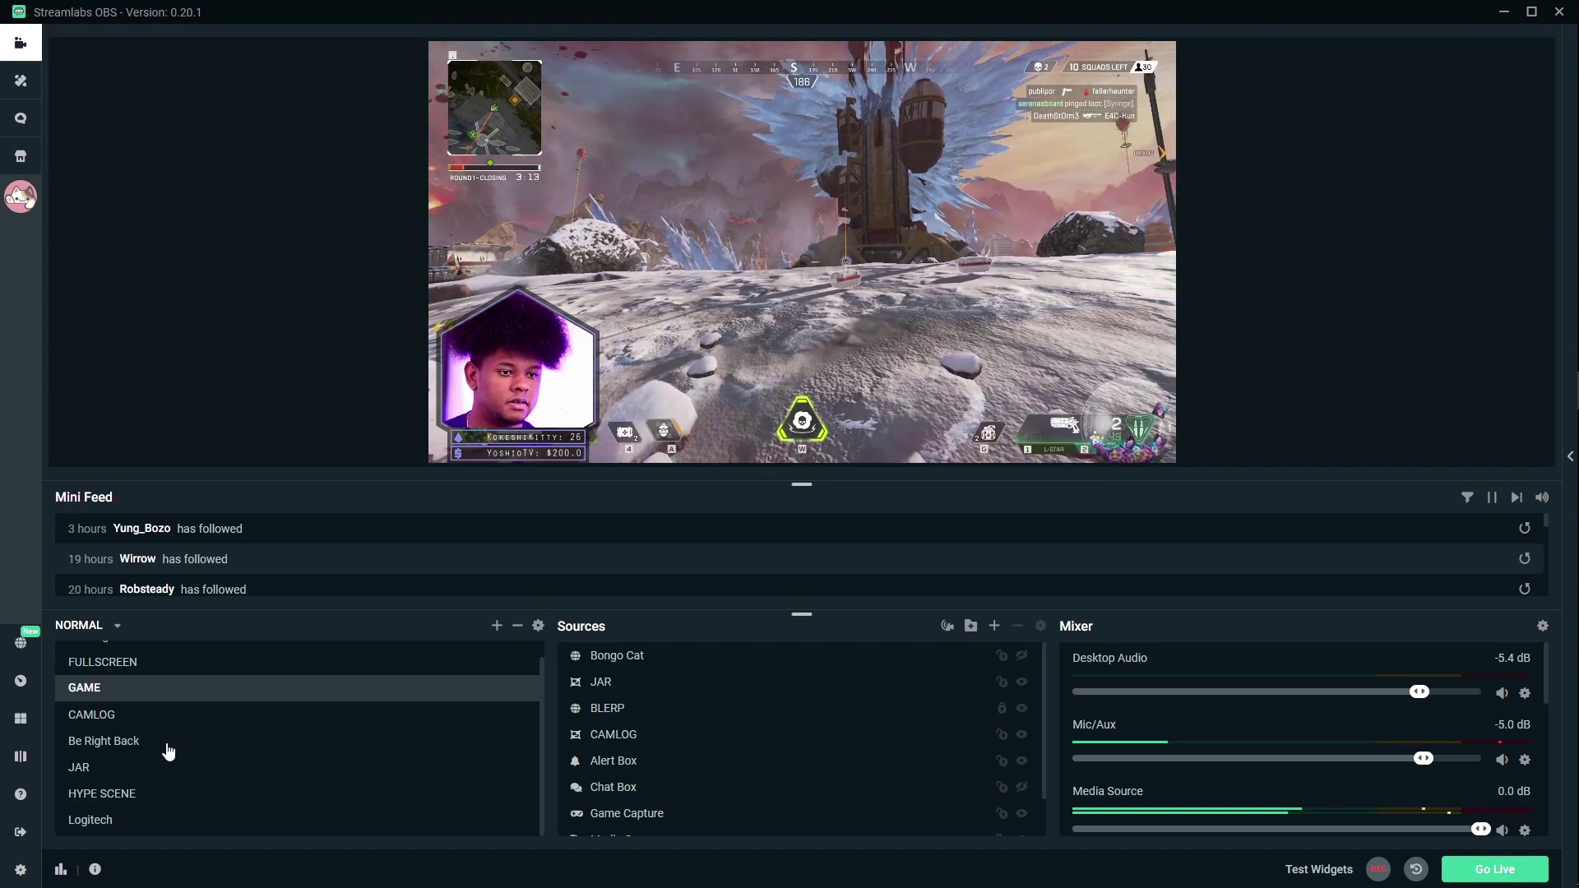
# Load Space Toad.webm as the stinger and test it switching to GAME and back to Be Right Back
pyautogui.click(166, 752)
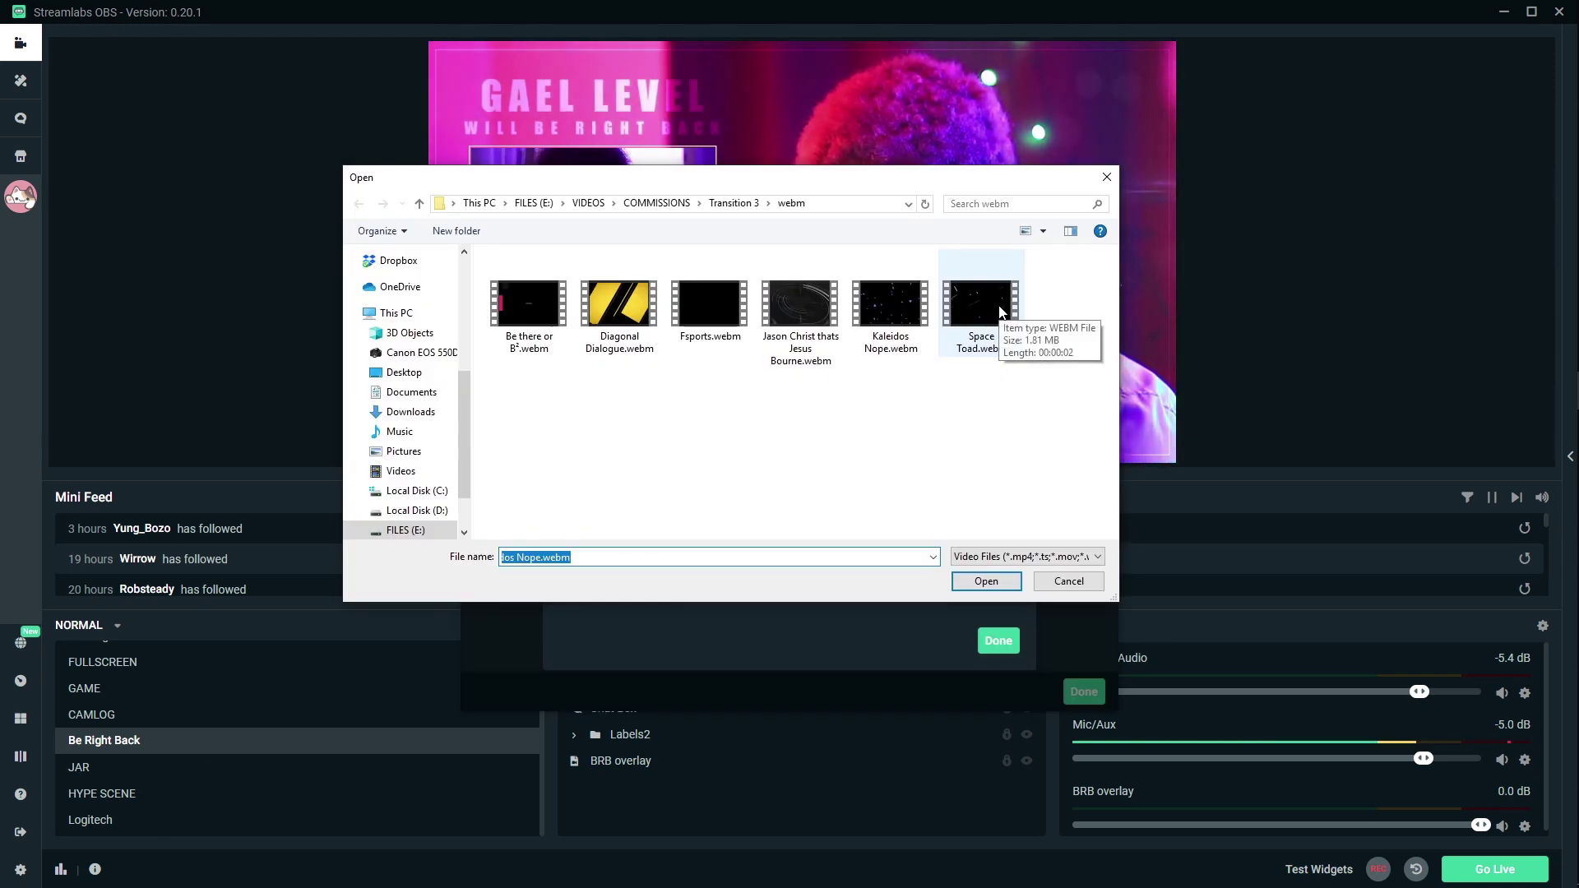
pyautogui.click(981, 306)
pyautogui.click(983, 582)
pyautogui.click(999, 641)
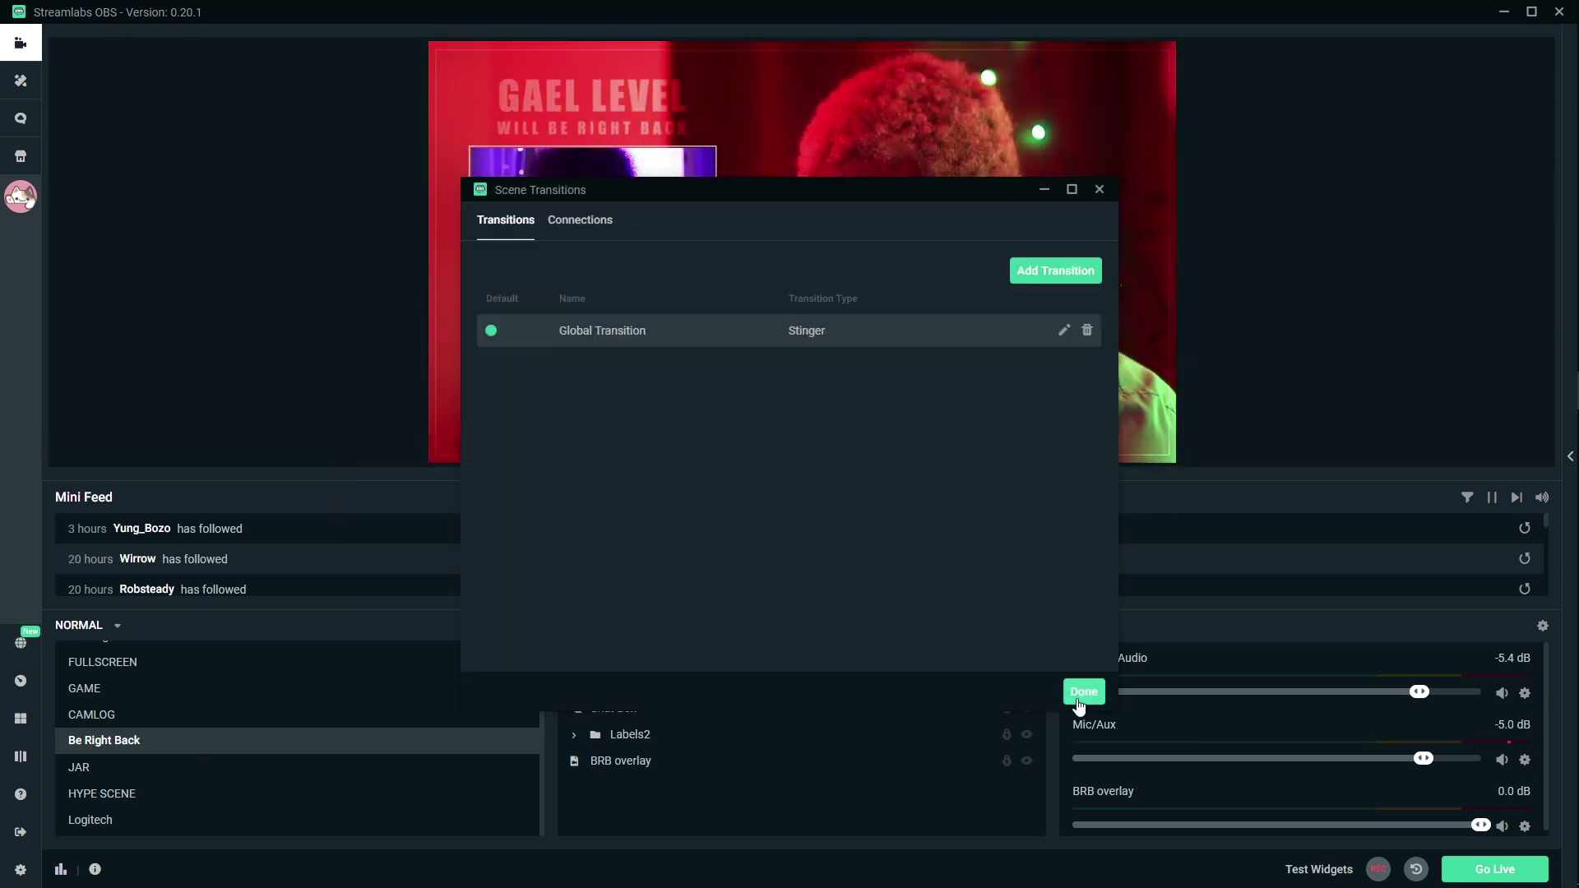
pyautogui.click(1085, 691)
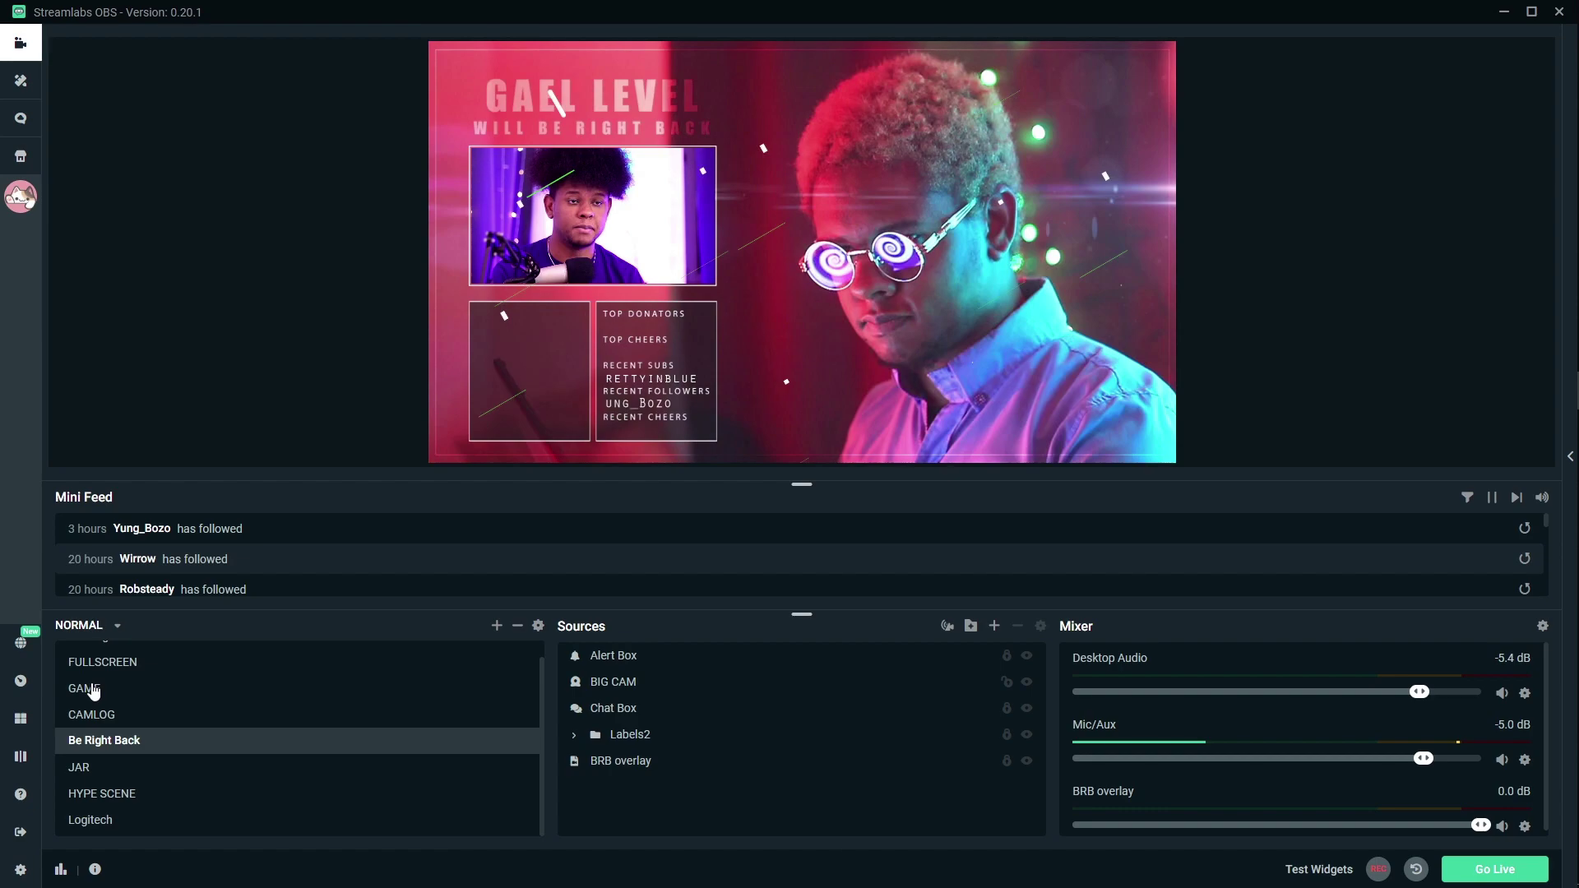
pyautogui.click(93, 691)
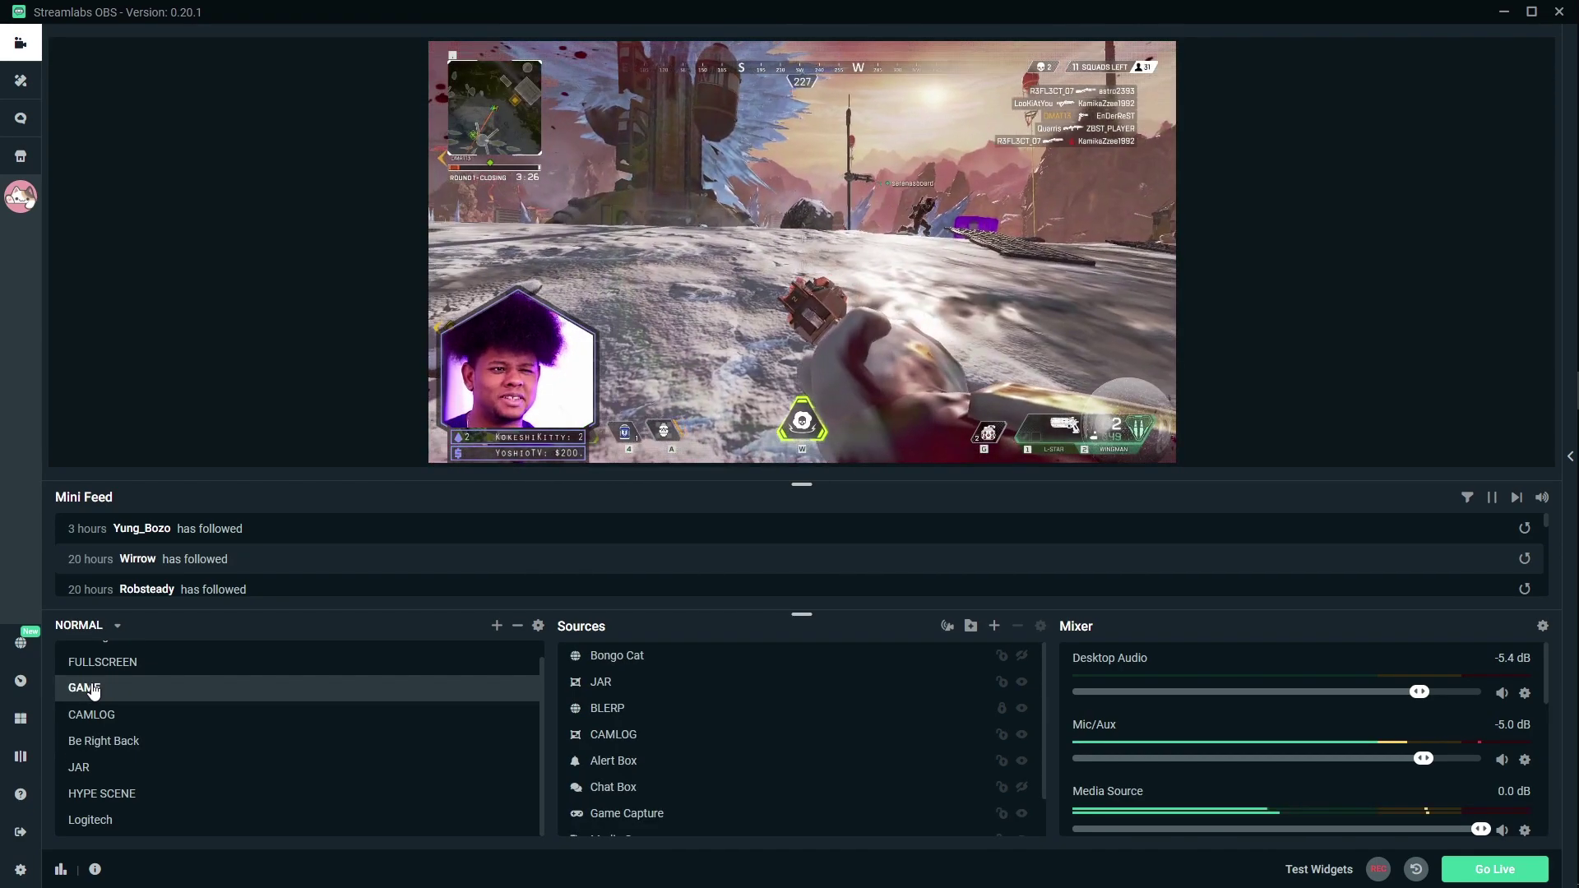
pyautogui.click(112, 742)
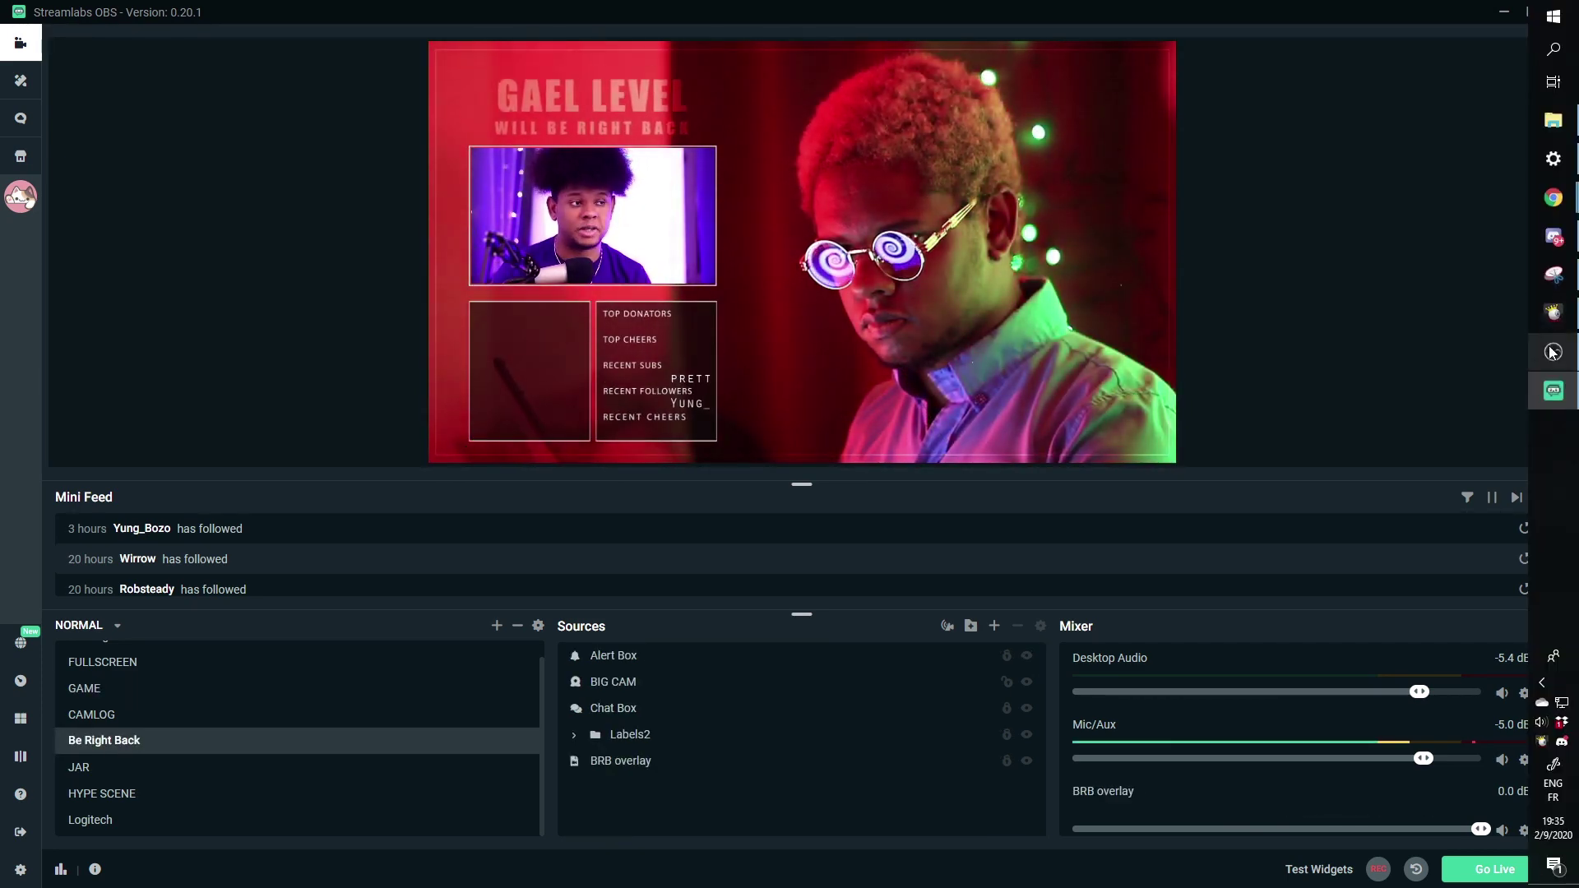
# Bring OBS Studio forward and add a new Stinger transition under Scene Transitions
pyautogui.moveTo(1551, 352)
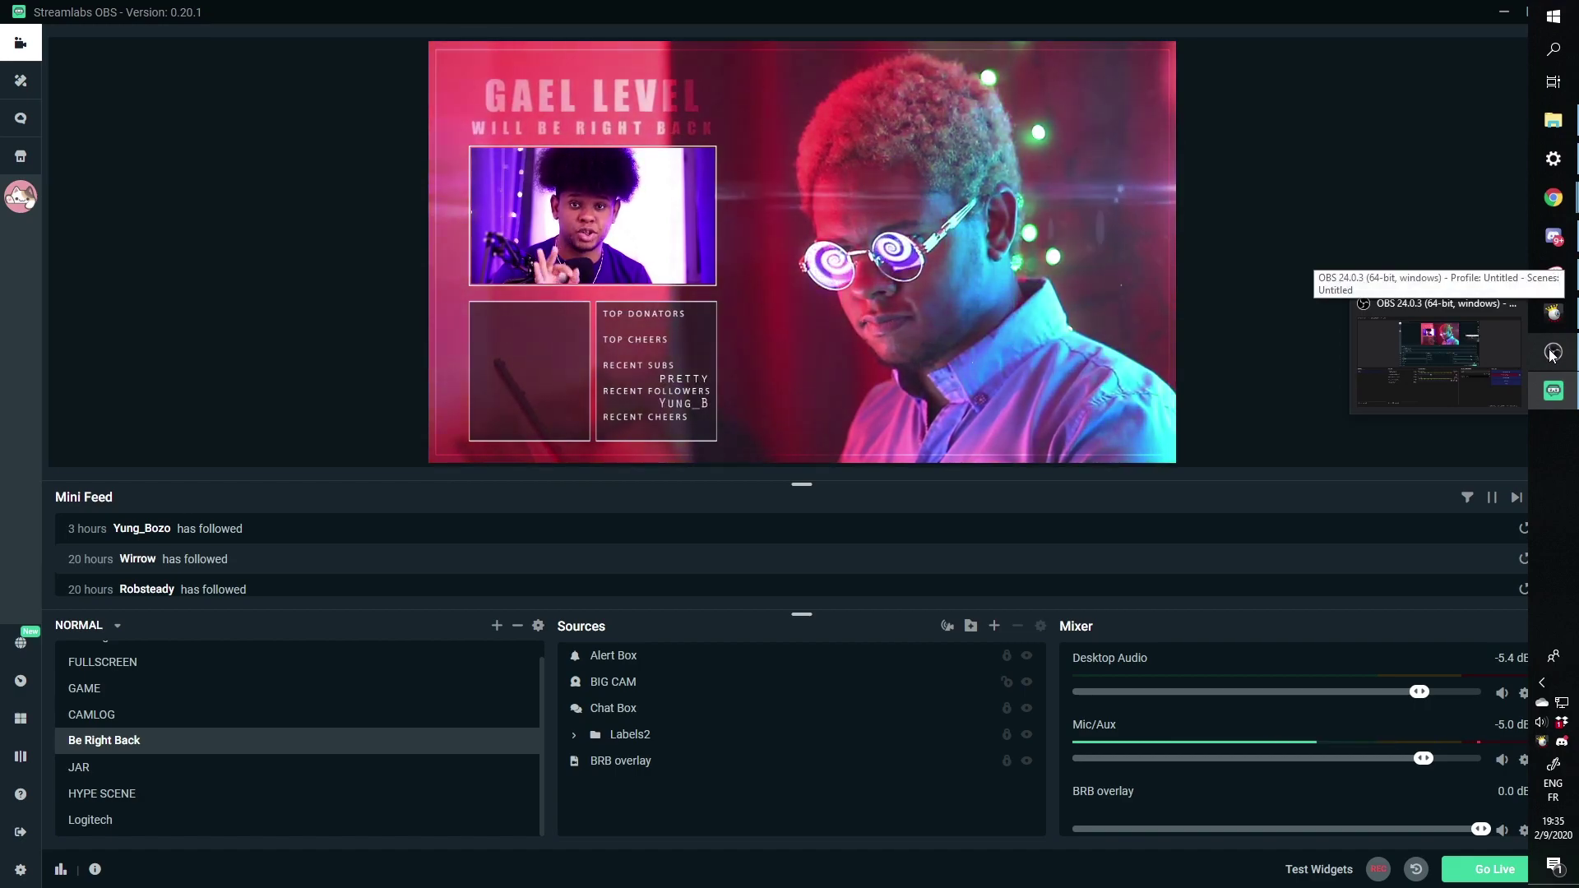
pyautogui.click(1551, 352)
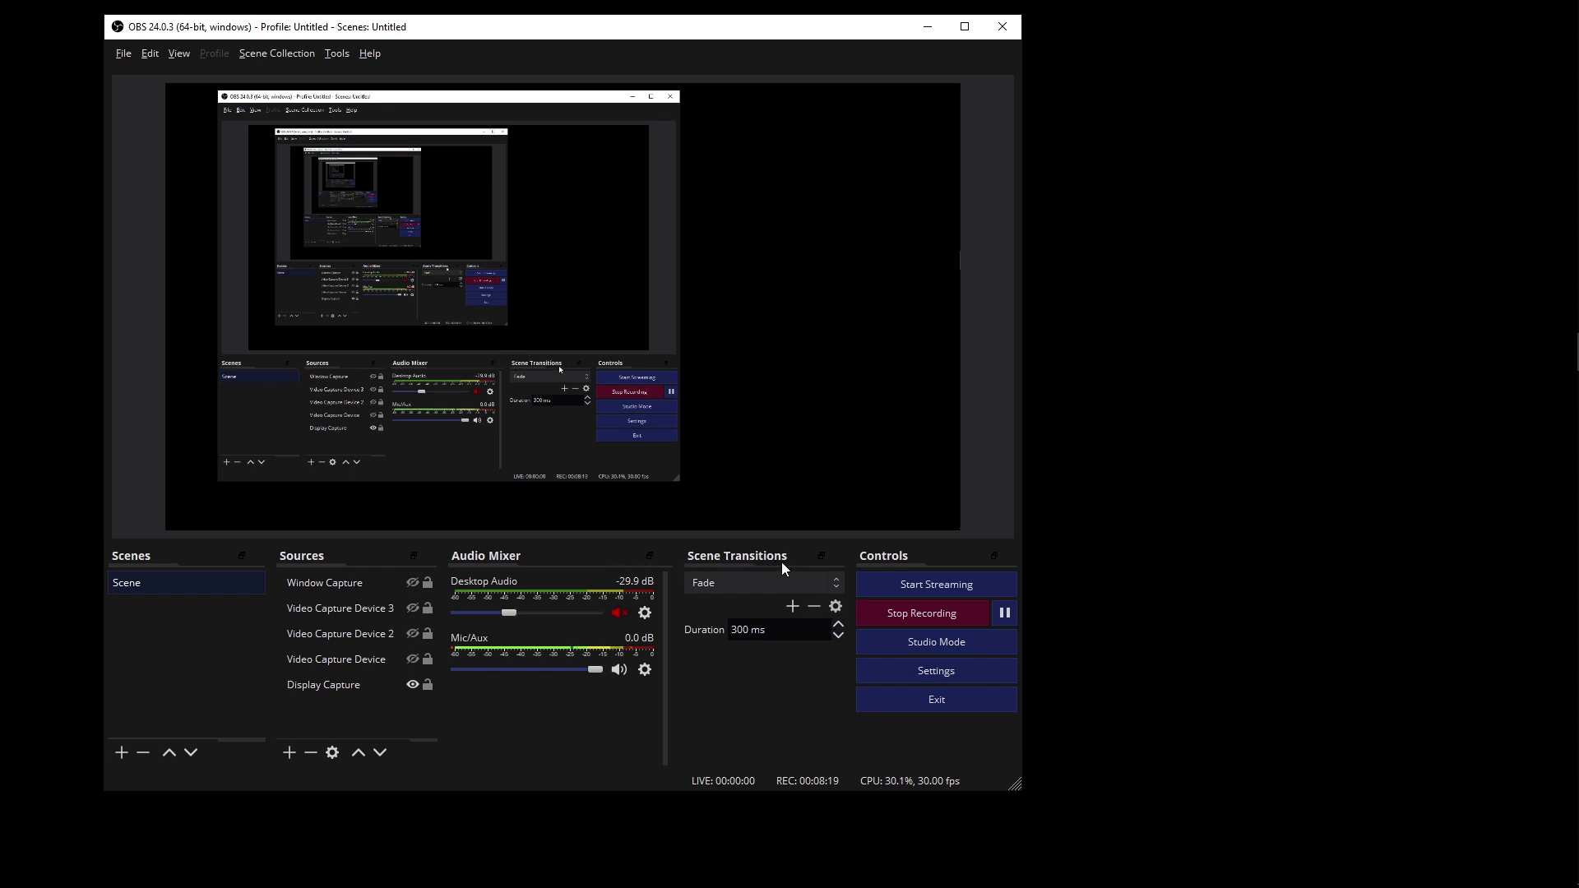
pyautogui.click(835, 586)
pyautogui.click(839, 587)
pyautogui.click(792, 608)
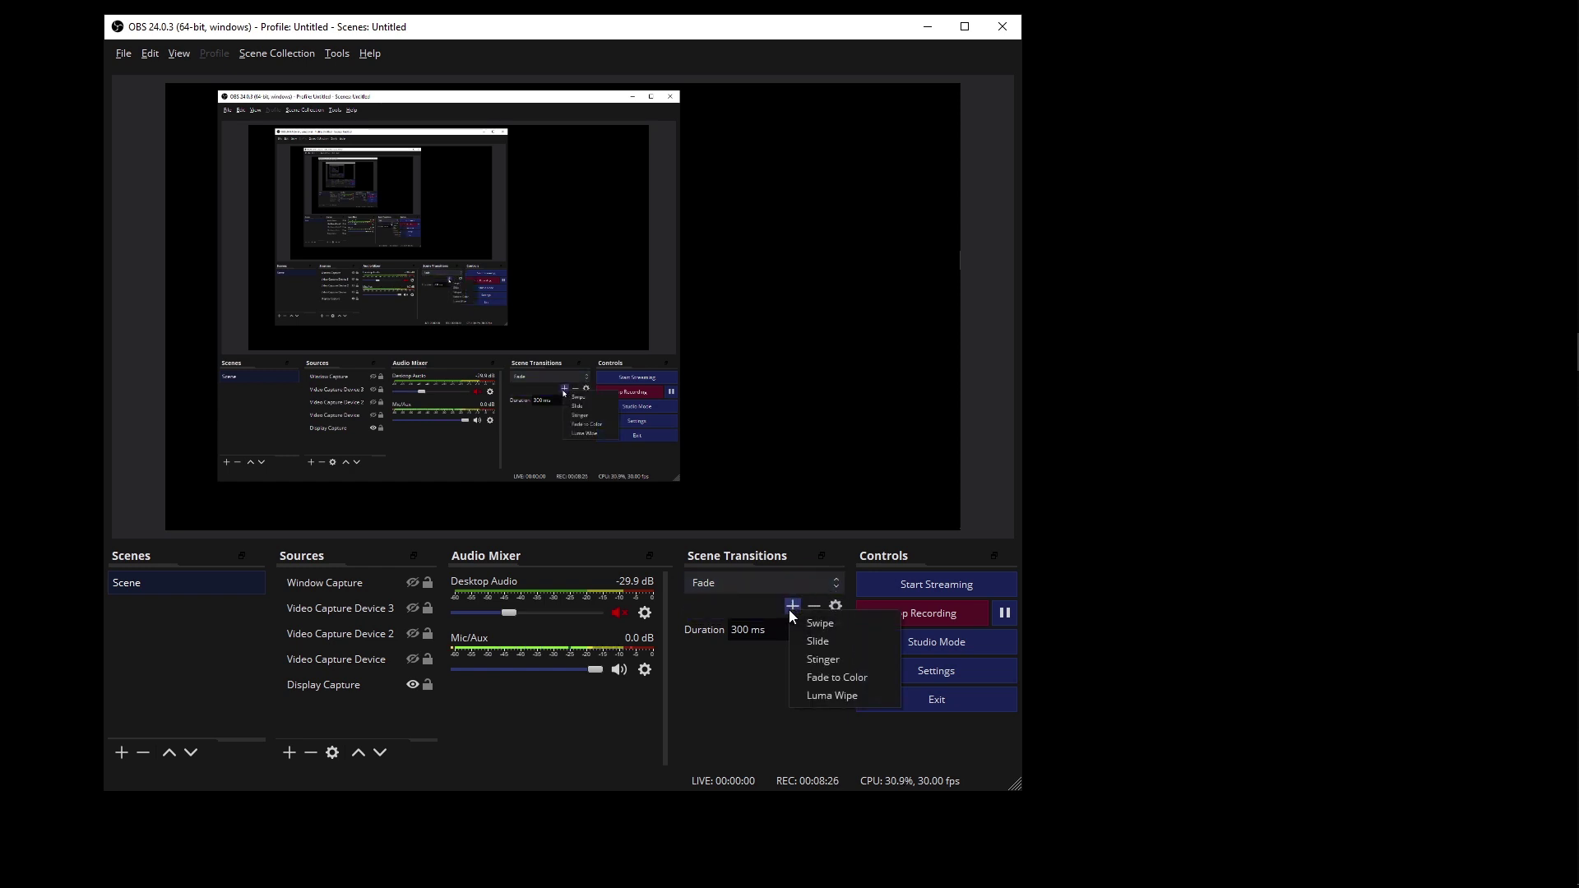
pyautogui.click(827, 668)
# Point the new Stinger transition at COMMISSIONS/Diagonal Dialogue.webm with a 1500 ms transition point
pyautogui.click(519, 435)
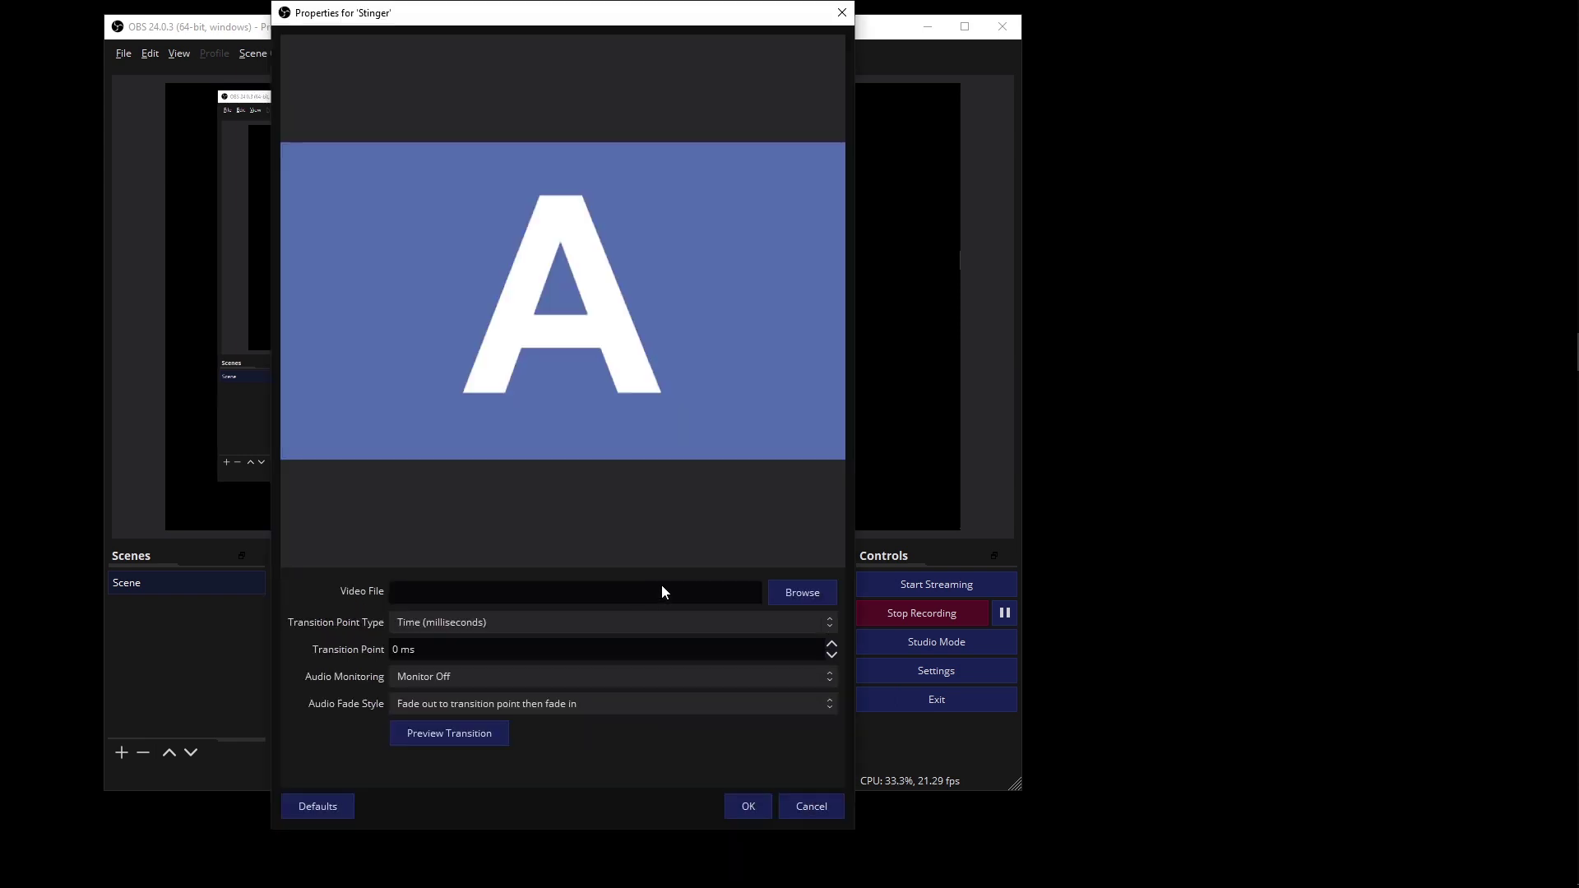
pyautogui.click(797, 596)
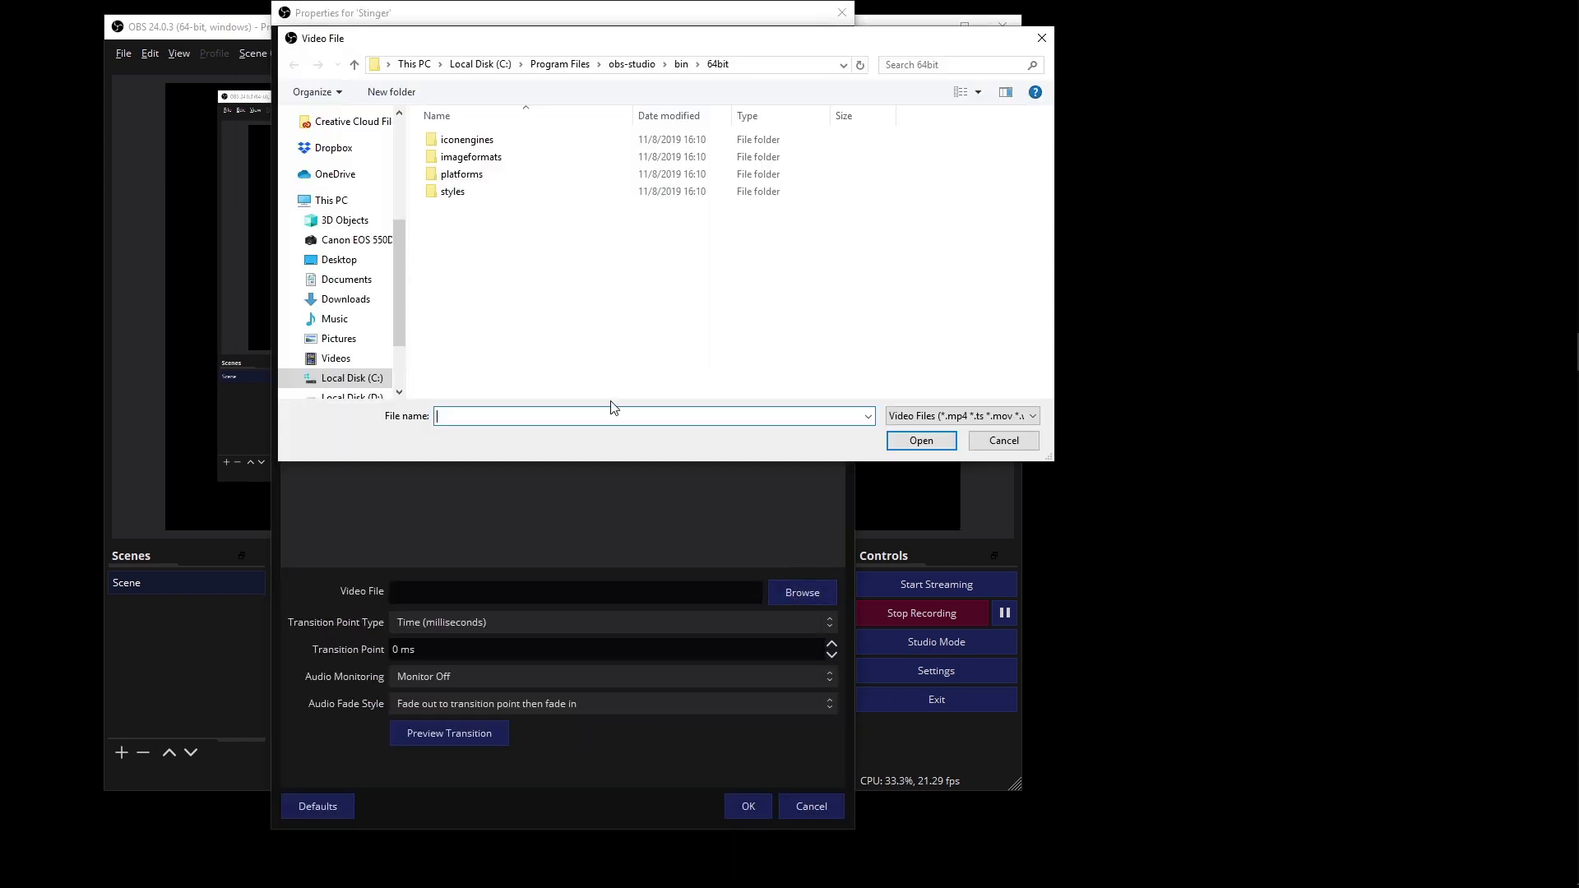
pyautogui.click(327, 208)
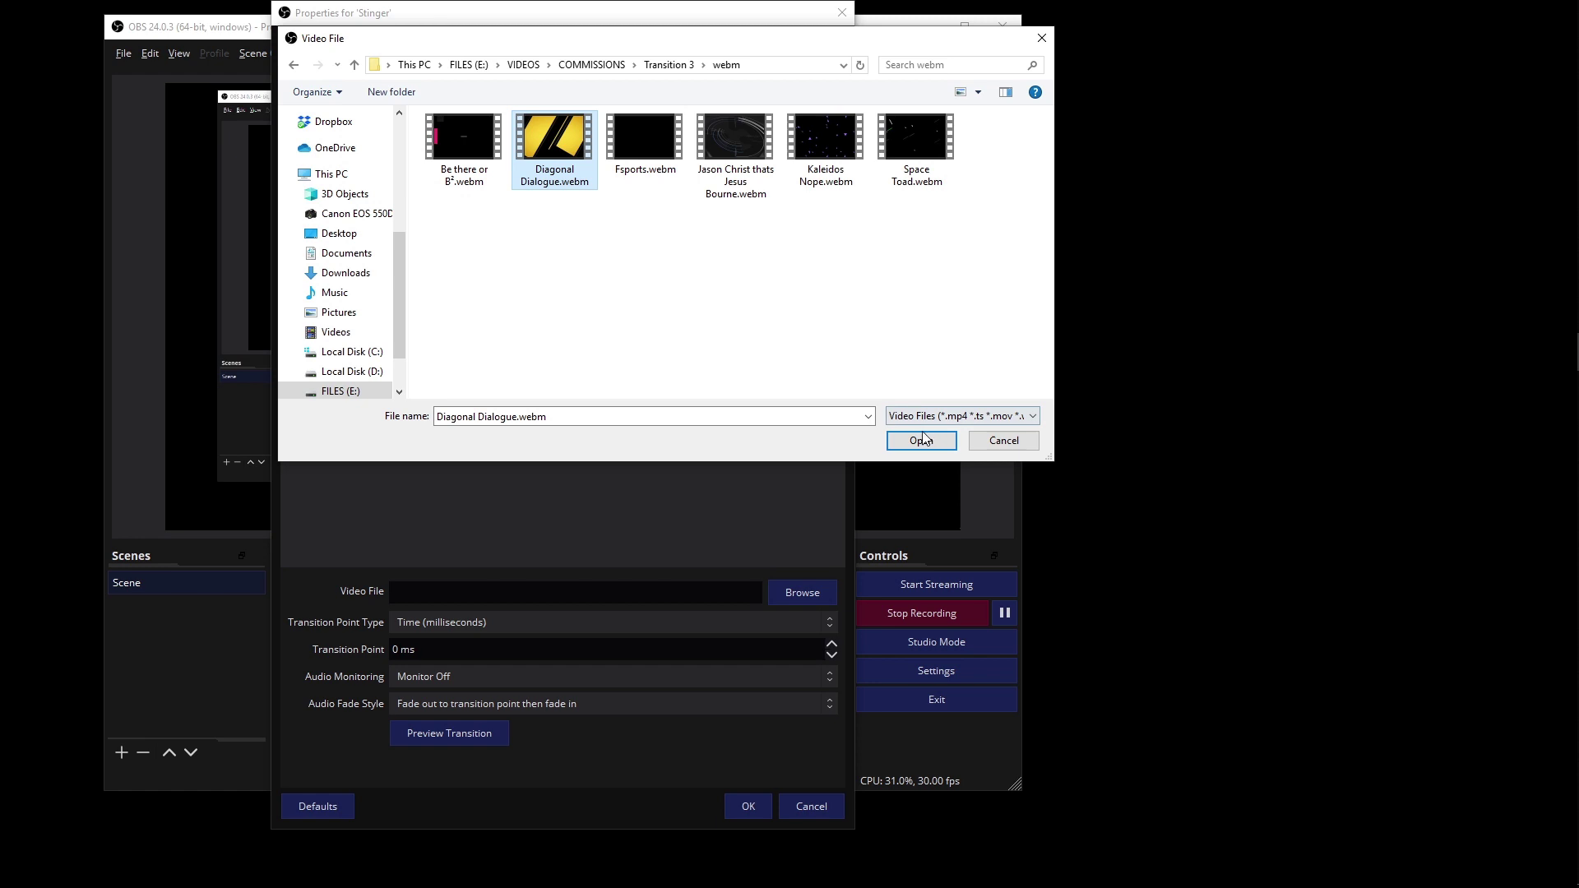
pyautogui.click(921, 440)
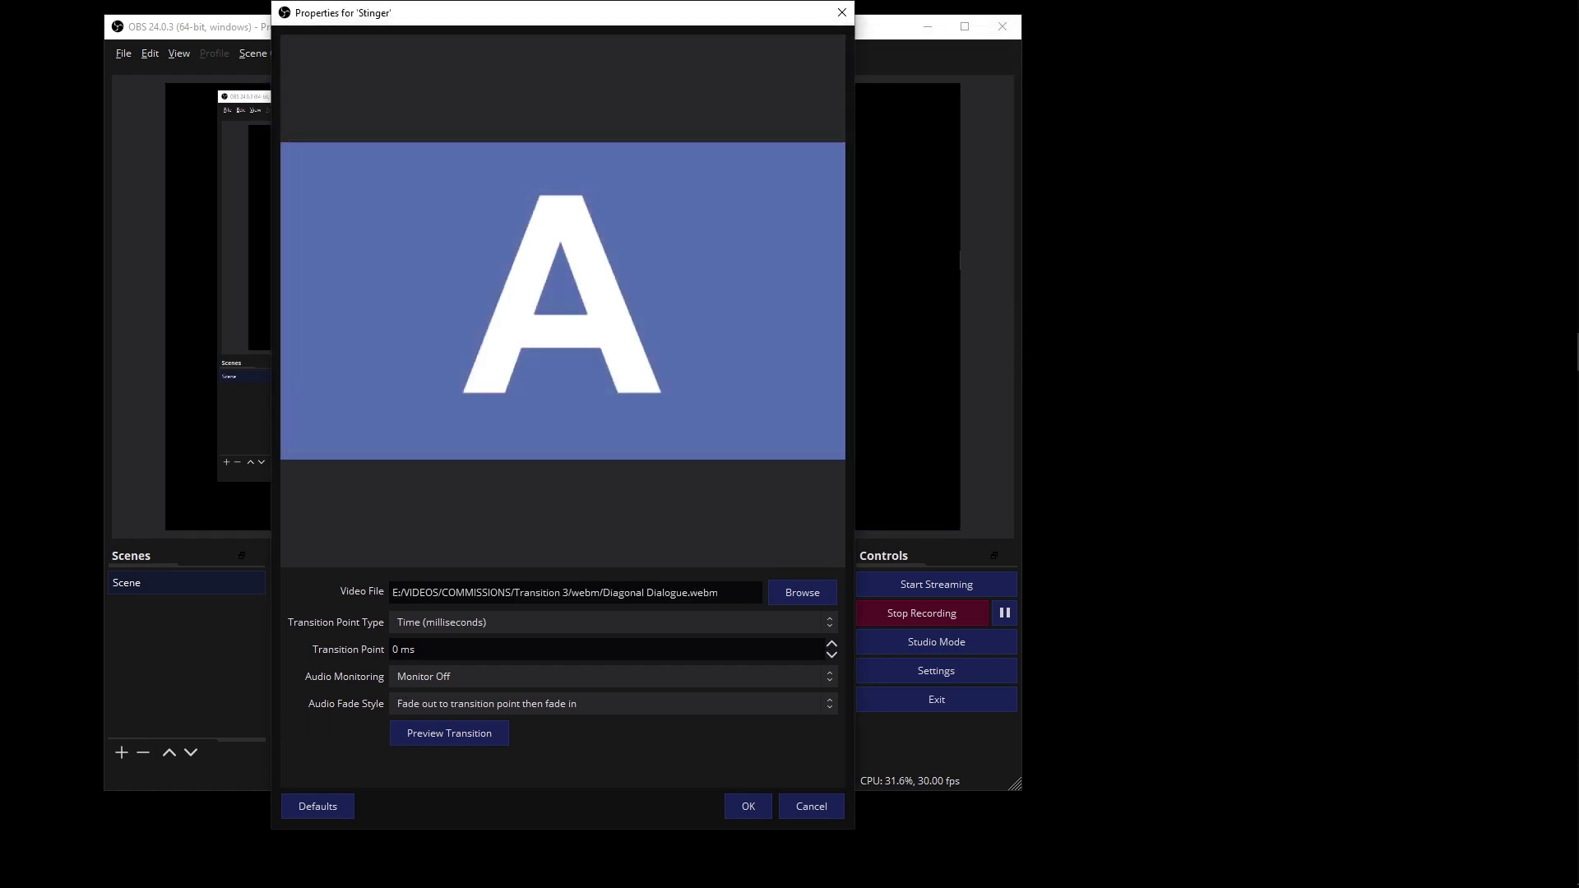
pyautogui.write('1500')
# Save the Stinger settings, then add Scene 2 and switch to it to preview the transition
pyautogui.click(752, 809)
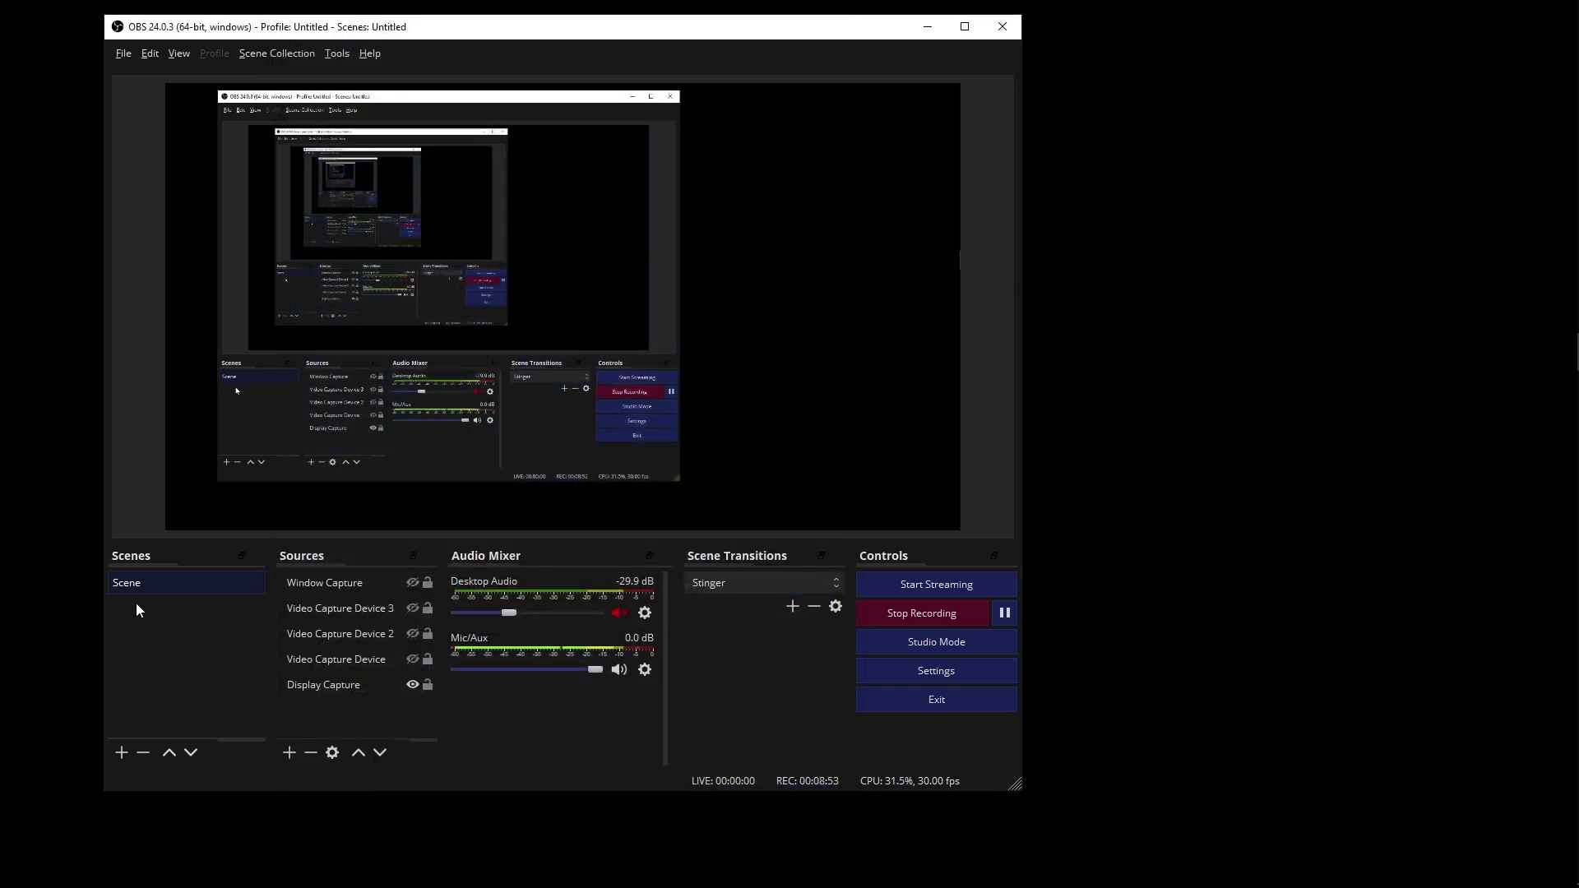
pyautogui.click(120, 758)
pyautogui.click(145, 608)
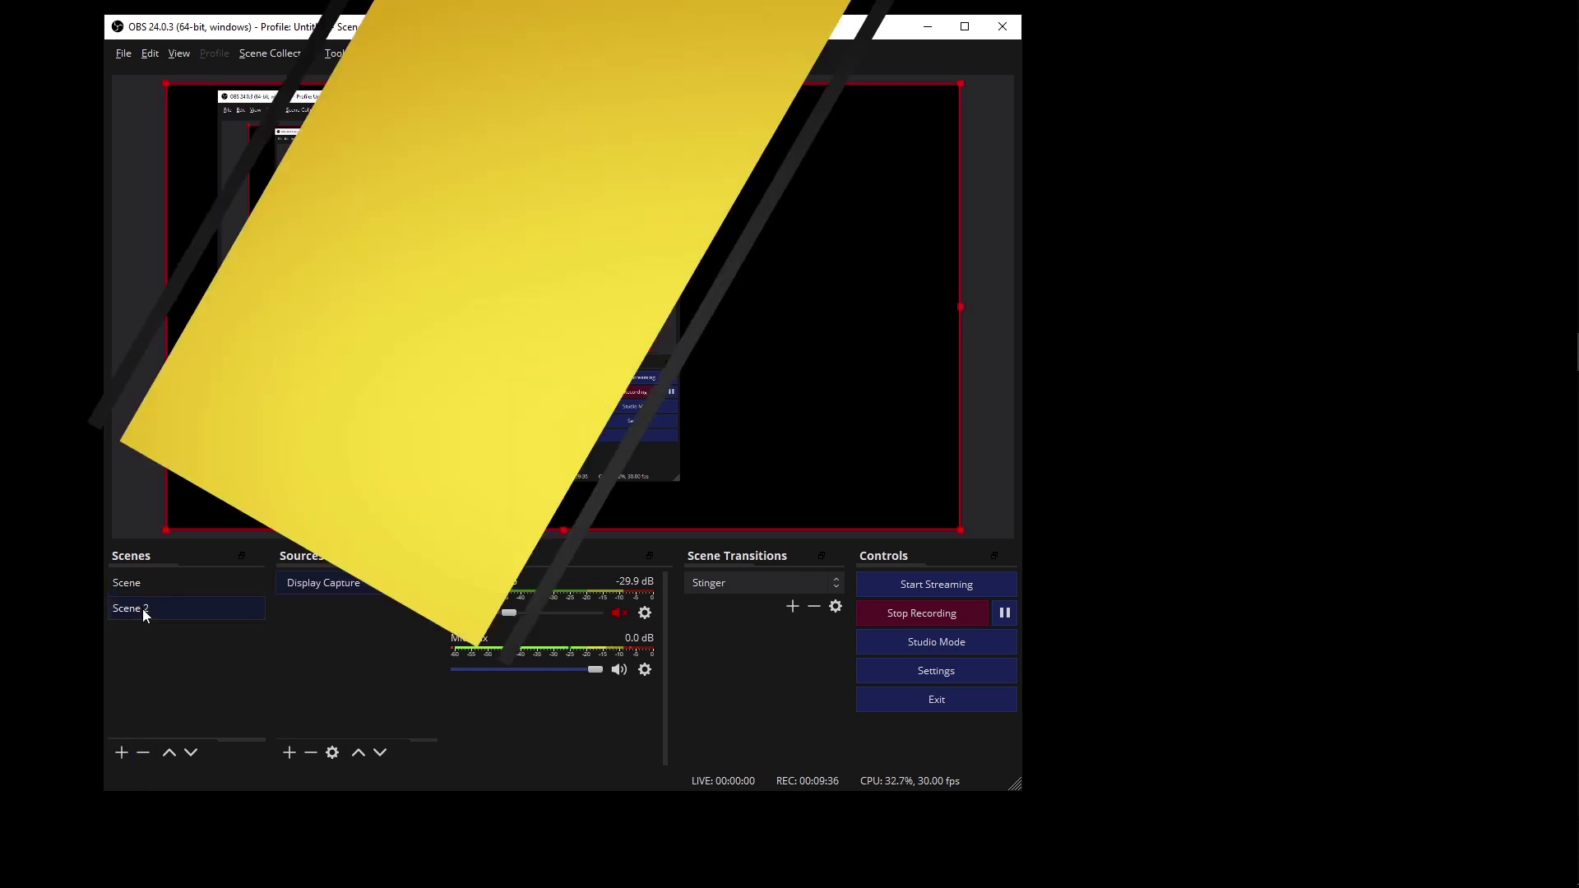